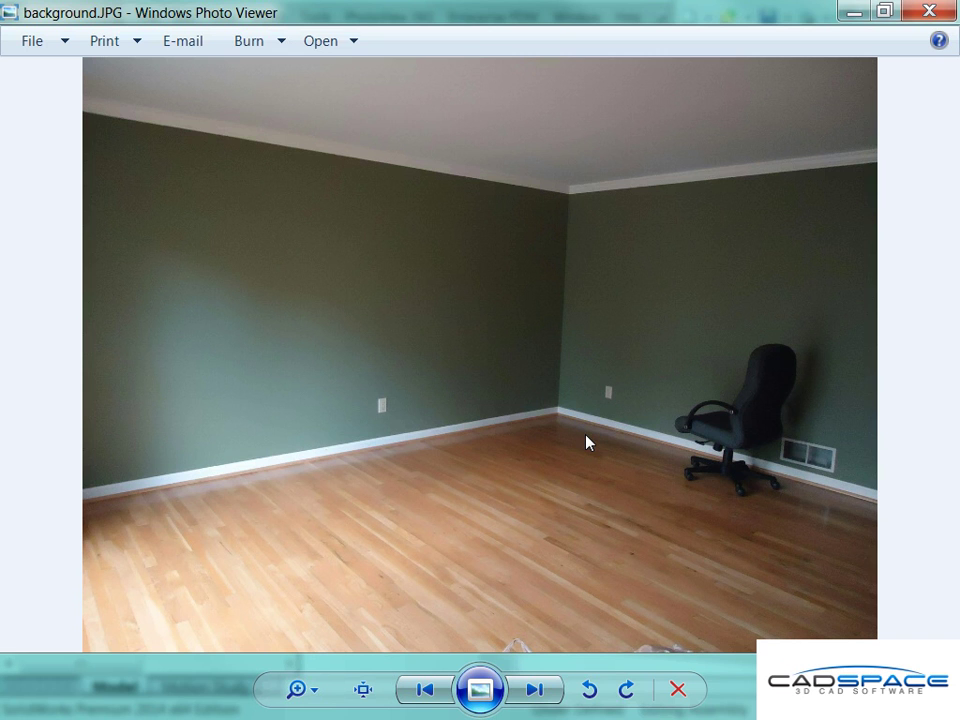
# Close the room photo and orbit and zoom the desk assembly in on the monitor.
pyautogui.click(928, 12)
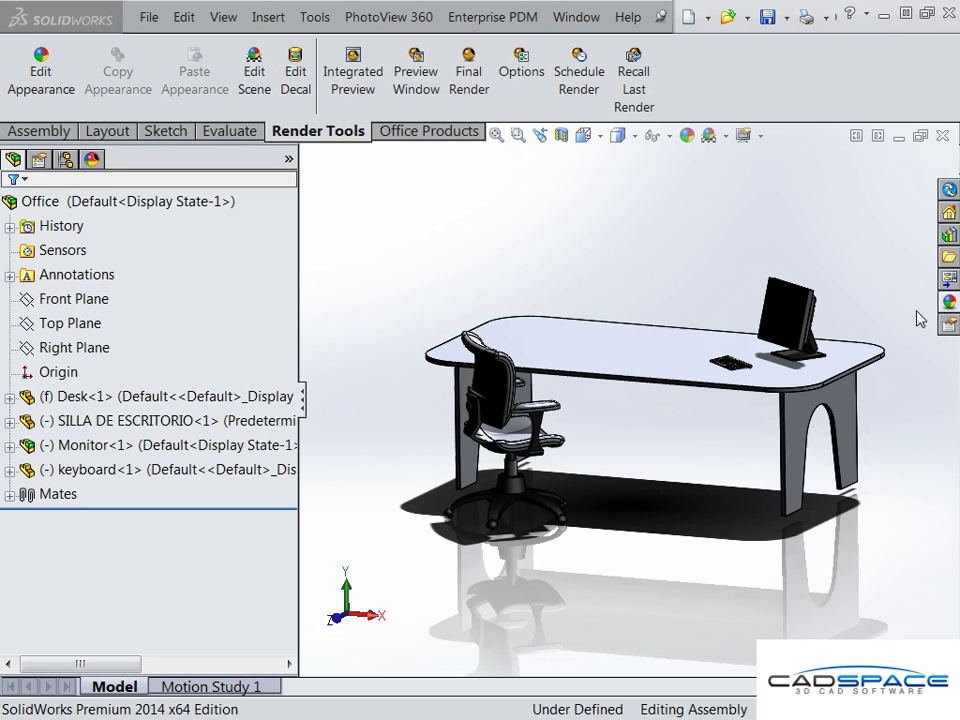
pyautogui.moveTo(866, 315)
pyautogui.mouseDown(button='middle')
pyautogui.moveTo(870, 285)
pyautogui.moveTo(896, 302)
pyautogui.moveTo(860, 300)
pyautogui.mouseUp(button='middle')
pyautogui.scroll(-3, 740, 322)
pyautogui.scroll(-3, 740, 322)
pyautogui.click(701, 328)
pyautogui.moveTo(701, 328); pyautogui.dragTo(735, 315, button='middle')
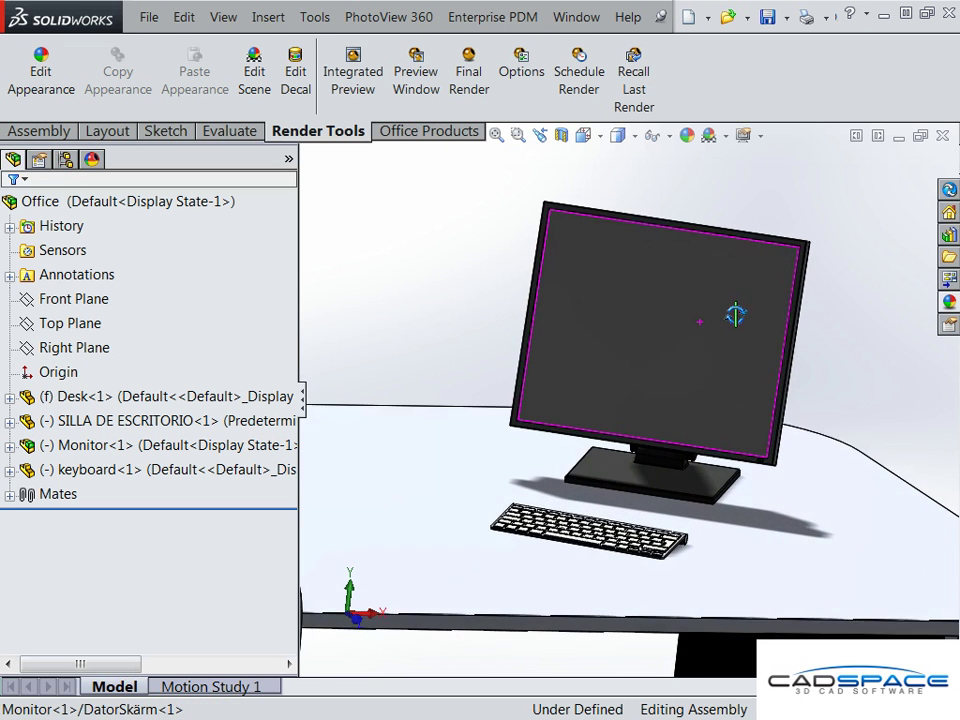
pyautogui.click(947, 302)
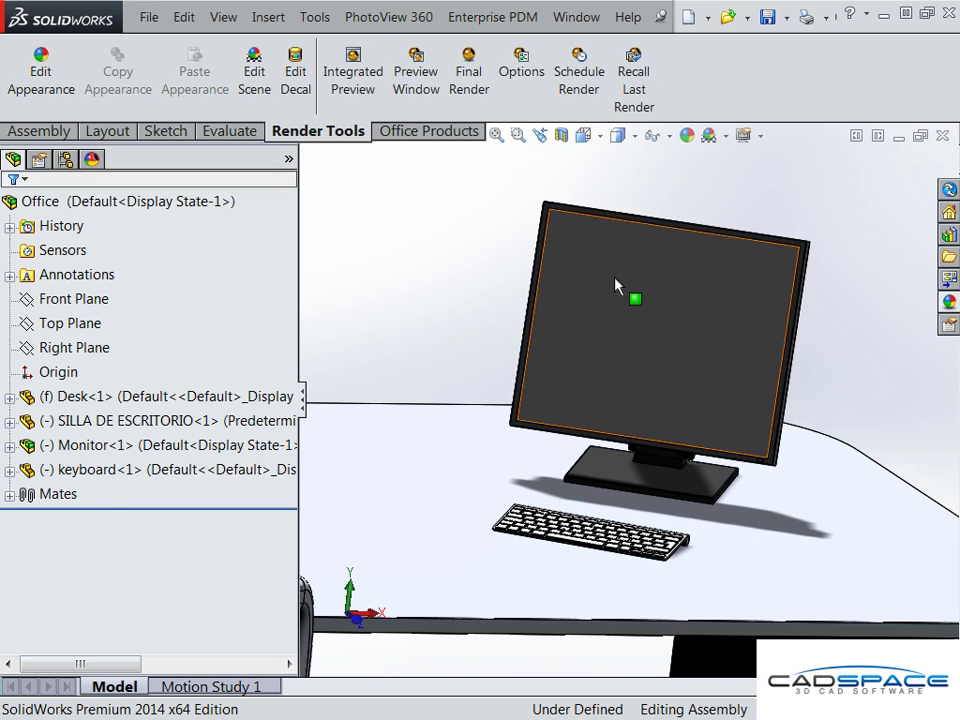
# Open the monitor's DatorSkärm screen part in its own window and list its applied appearances.
pyautogui.rightClick(617, 285)
pyautogui.click(628, 14)
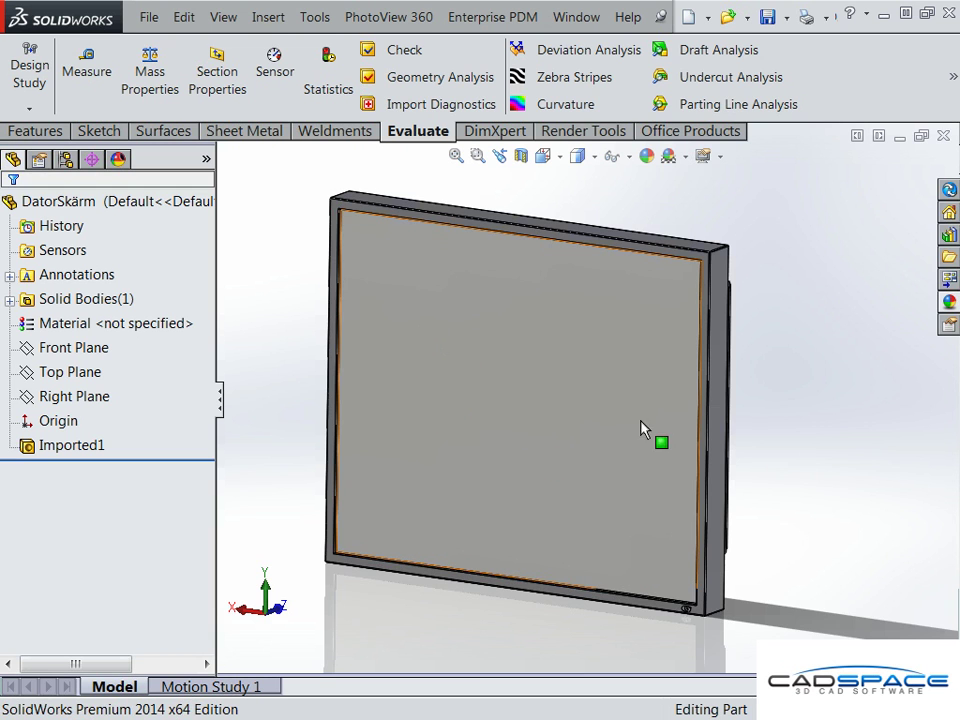
pyautogui.click(118, 160)
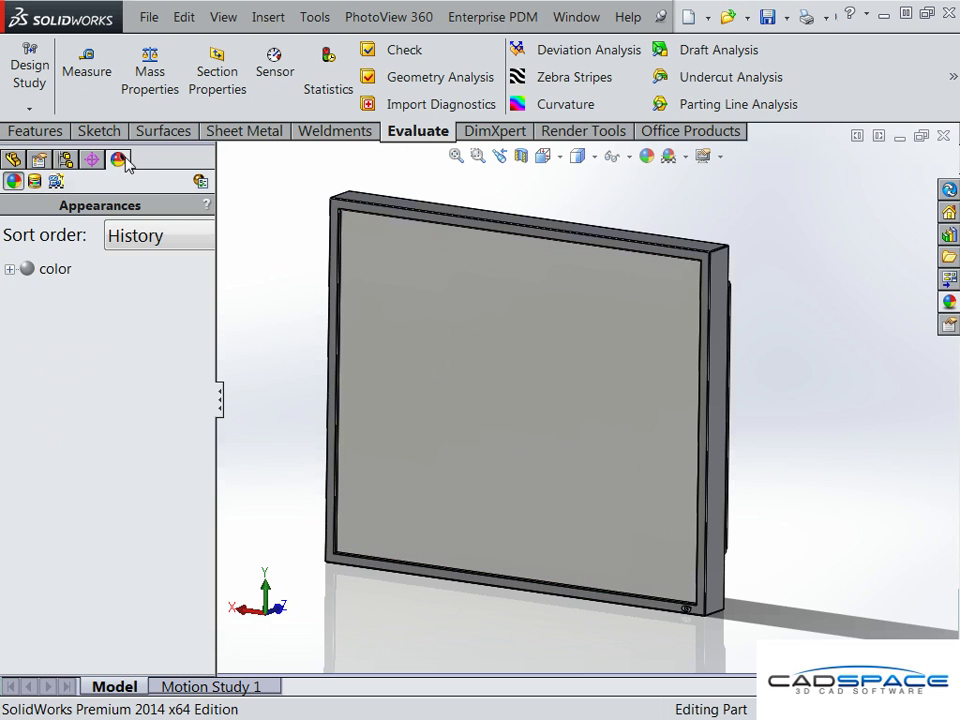
# Start adding a new decal from the part's Decals list.
pyautogui.click(34, 181)
pyautogui.rightClick(122, 560)
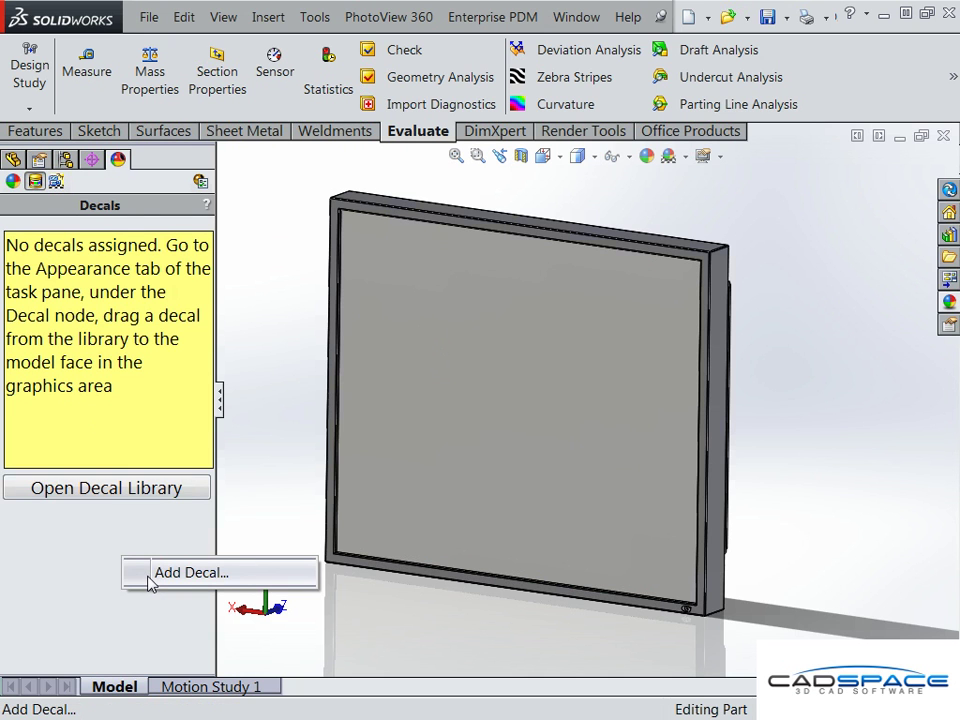
pyautogui.click(150, 573)
pyautogui.scroll(-3, 188, 597)
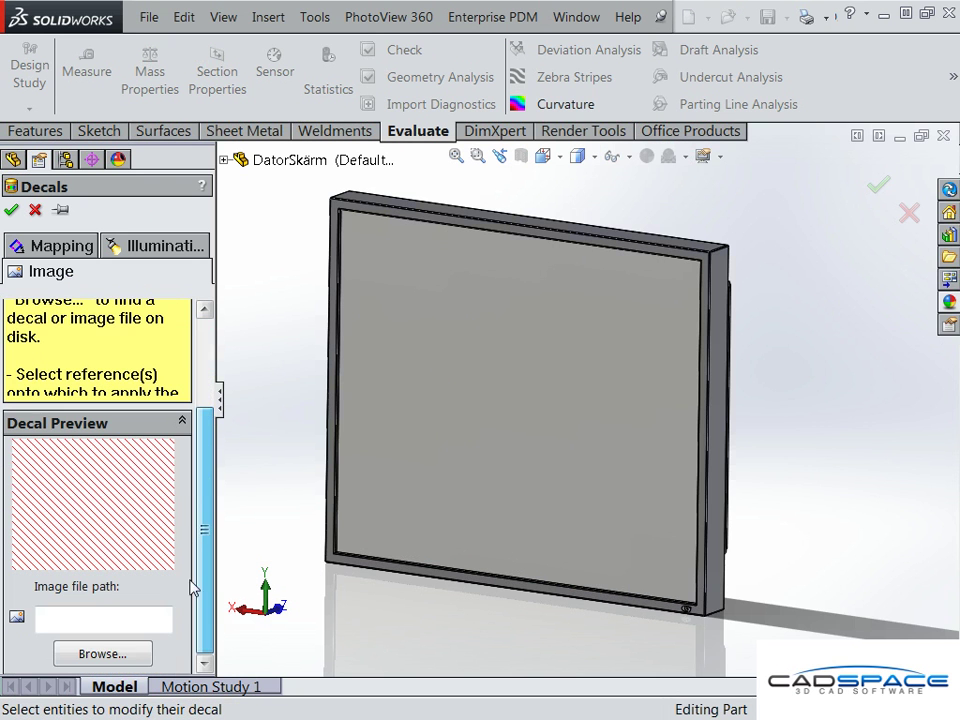
# Load screen decal.png from Videos > Blogs > Blog 5 > Decals and Background as the decal image.
pyautogui.click(105, 654)
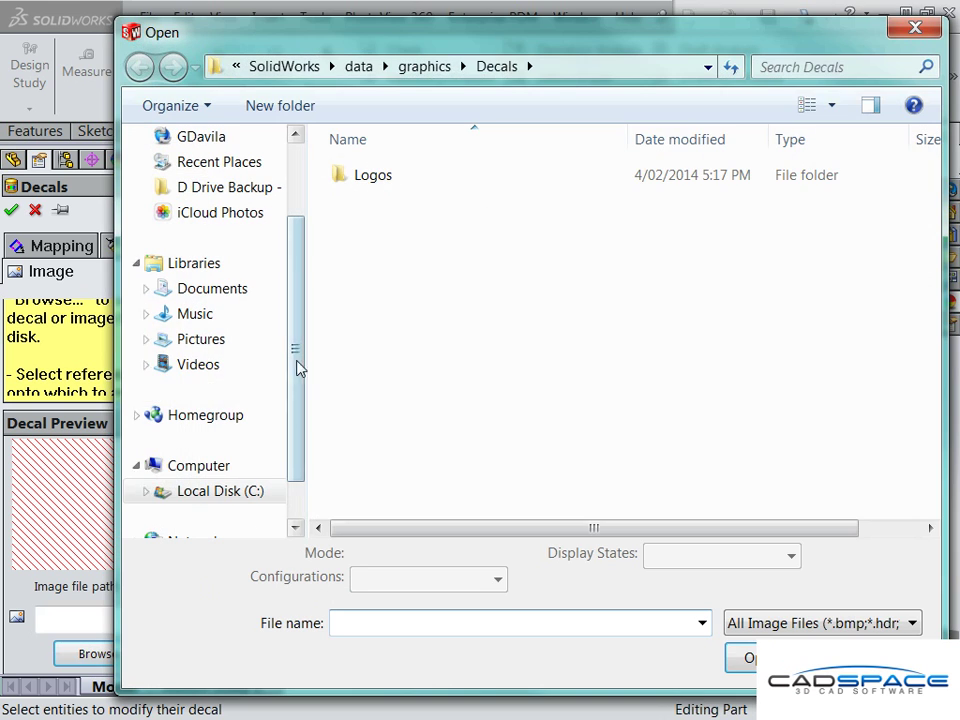
pyautogui.click(255, 362)
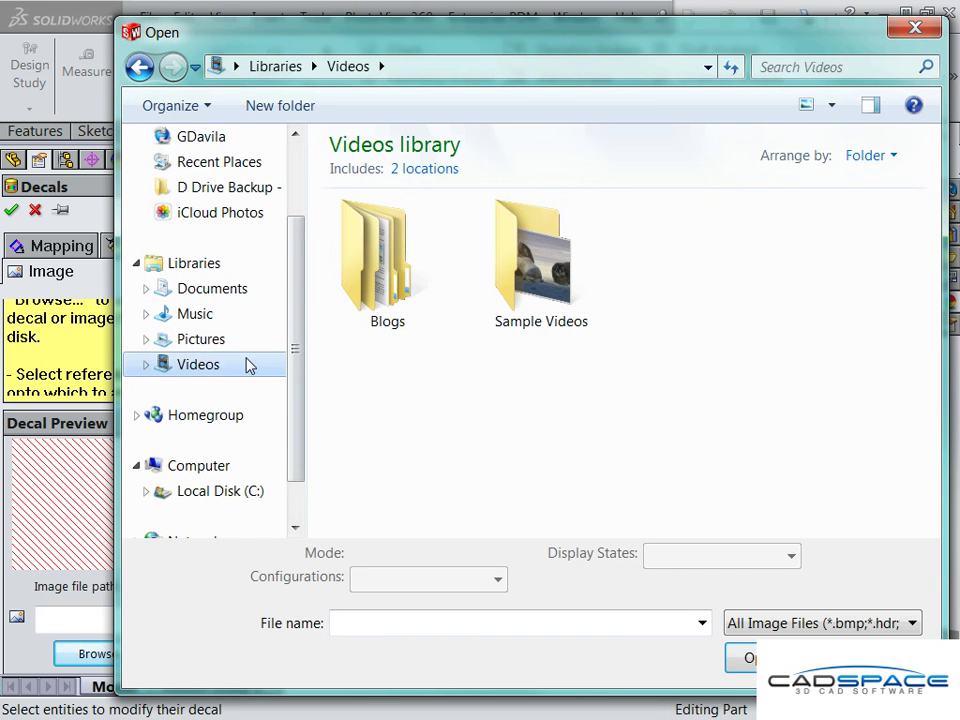
pyautogui.doubleClick(385, 260)
pyautogui.doubleClick(370, 455)
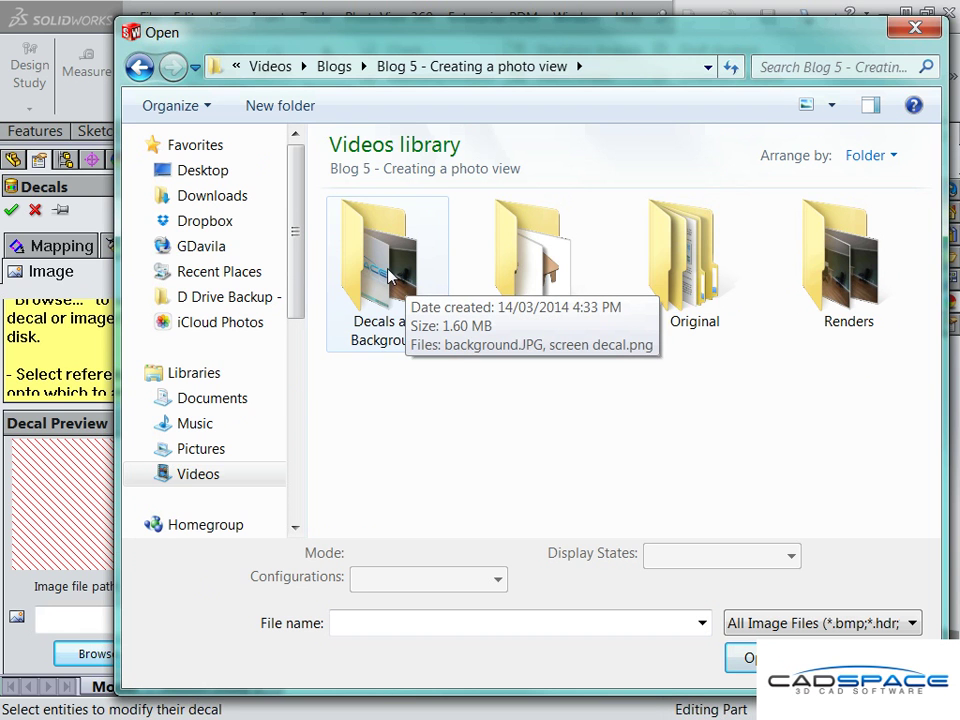
pyautogui.doubleClick(399, 280)
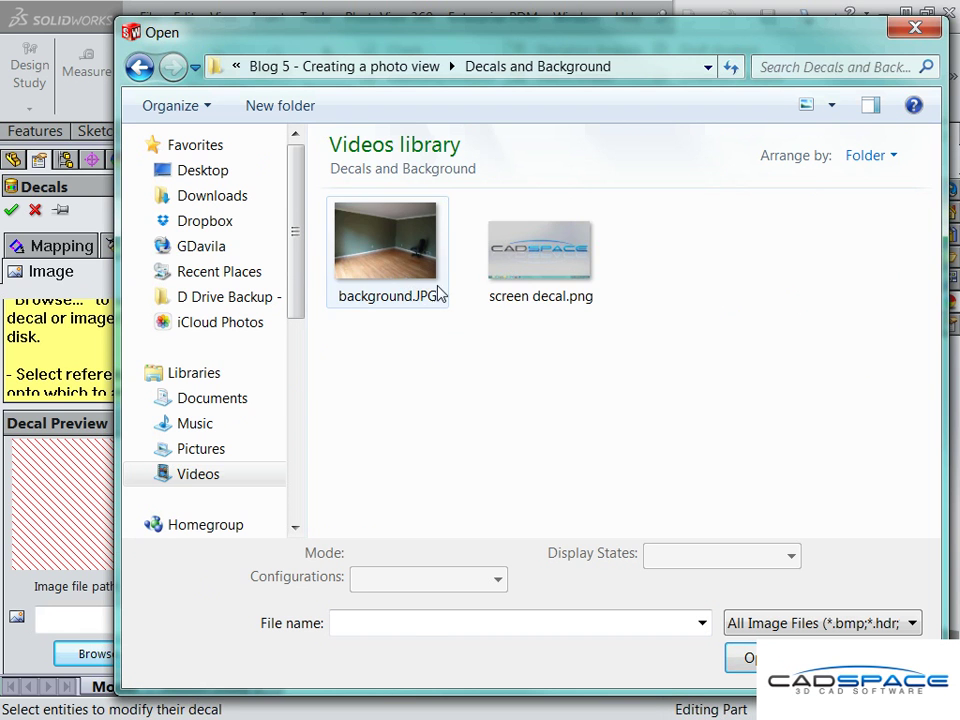
pyautogui.doubleClick(537, 253)
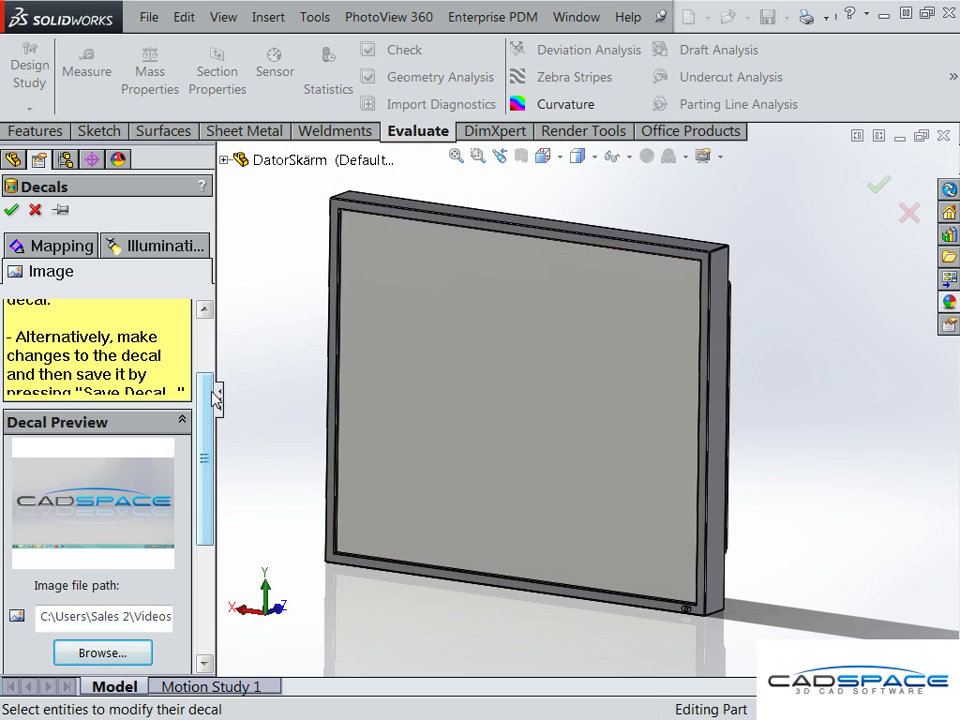
# Place the decal on the monitor's front face, fitted to the face's width and height.
pyautogui.click(432, 371)
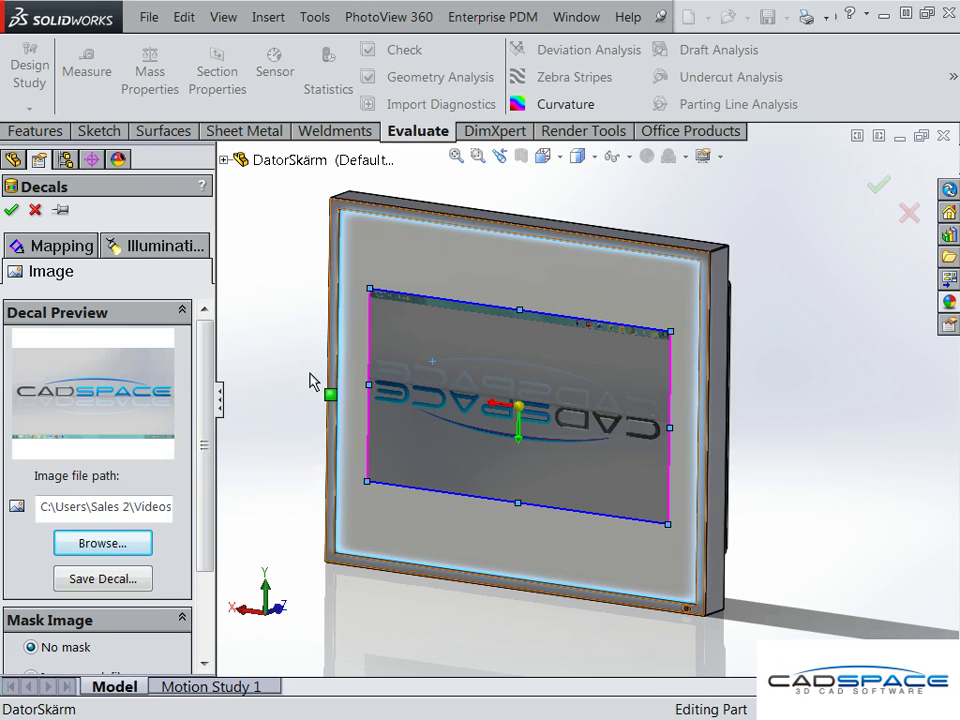
pyautogui.scroll(-1, 208, 378)
pyautogui.scroll(1, 122, 294)
pyautogui.click(52, 248)
pyautogui.moveTo(201, 379); pyautogui.dragTo(200, 537)
pyautogui.click(90, 358)
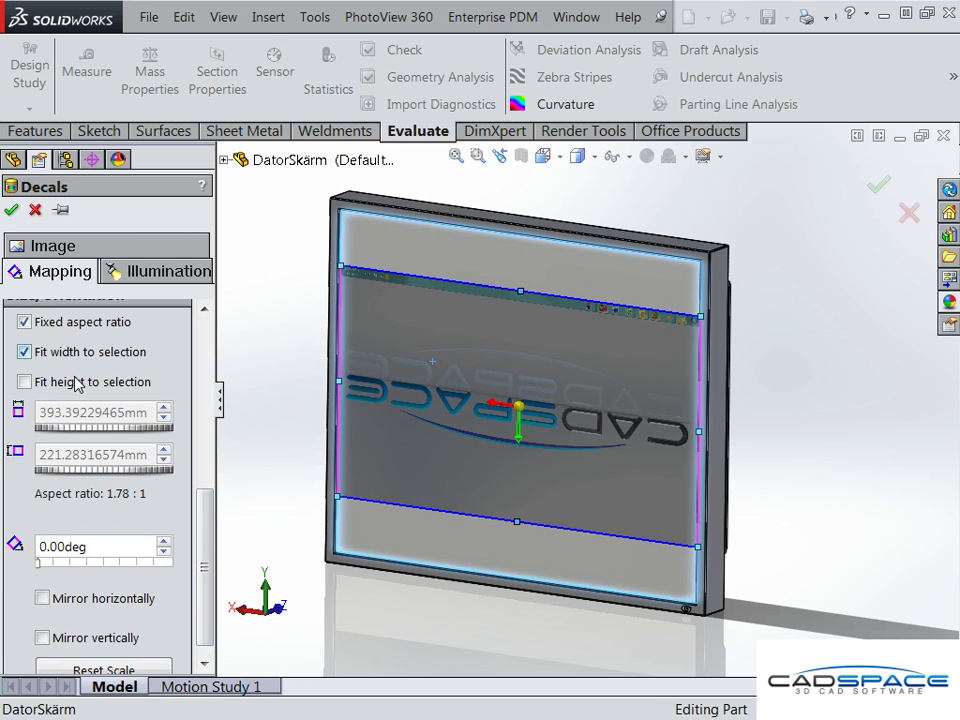
pyautogui.click(79, 381)
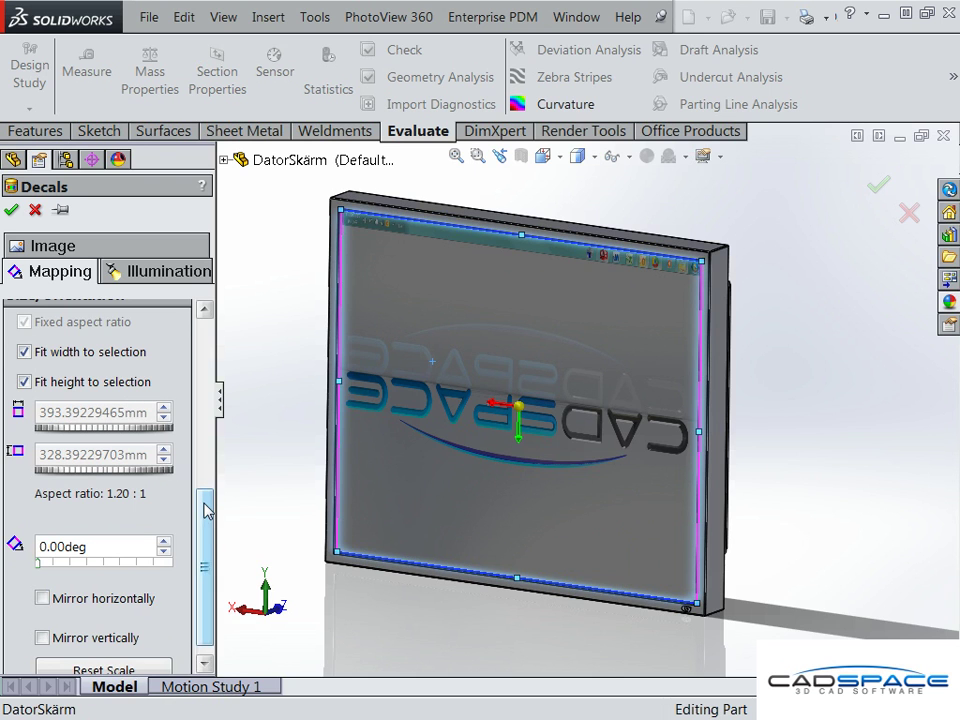
# Mirror the decal horizontally and vertically so the CADSPACE logo reads correctly, and confirm it.
pyautogui.scroll(-1, 206, 510)
pyautogui.click(150, 580)
pyautogui.click(97, 621)
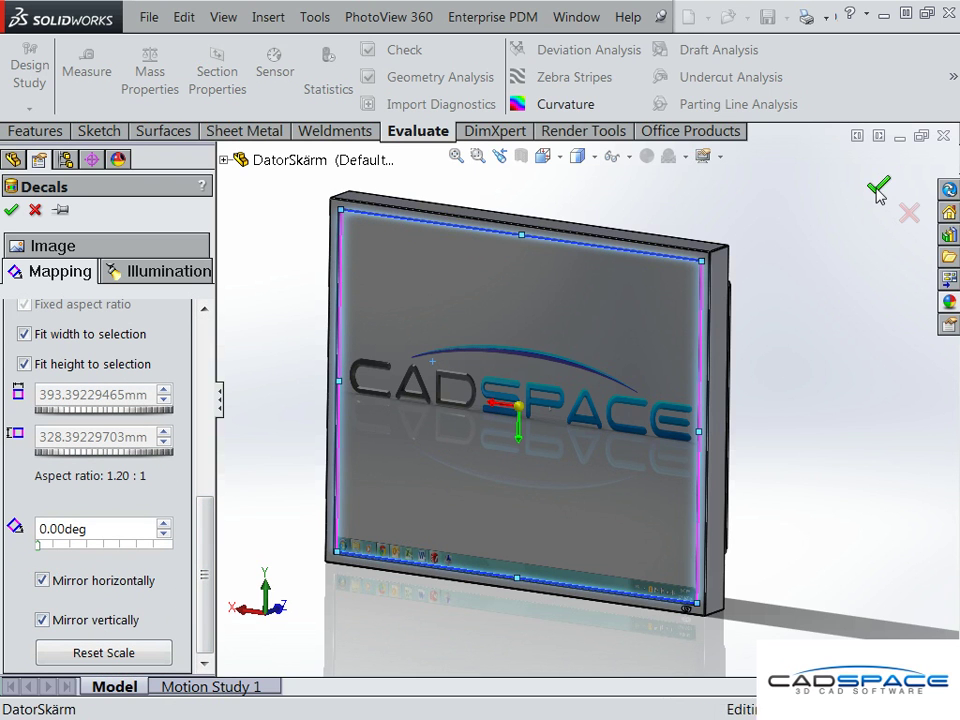
pyautogui.click(877, 190)
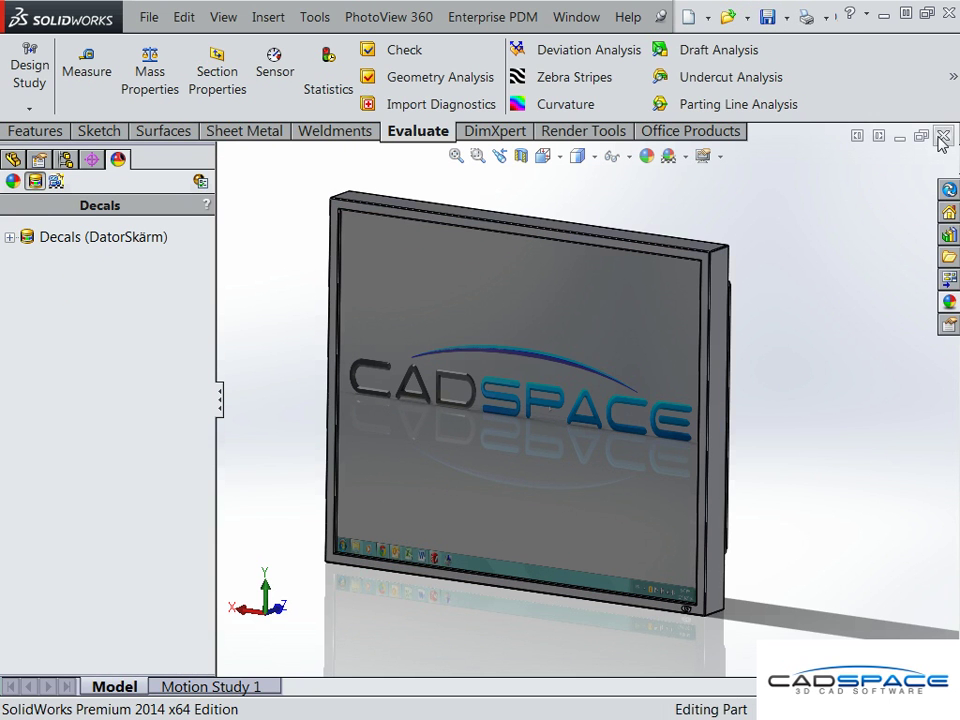
# Close the screen part and orbit the Office assembly to view the desk and chair.
pyautogui.click(943, 135)
pyautogui.scroll(5, 489, 362)
pyautogui.moveTo(474, 388); pyautogui.dragTo(516, 424, button='middle')
pyautogui.scroll(2, 514, 424)
pyautogui.scroll(-1, 588, 432)
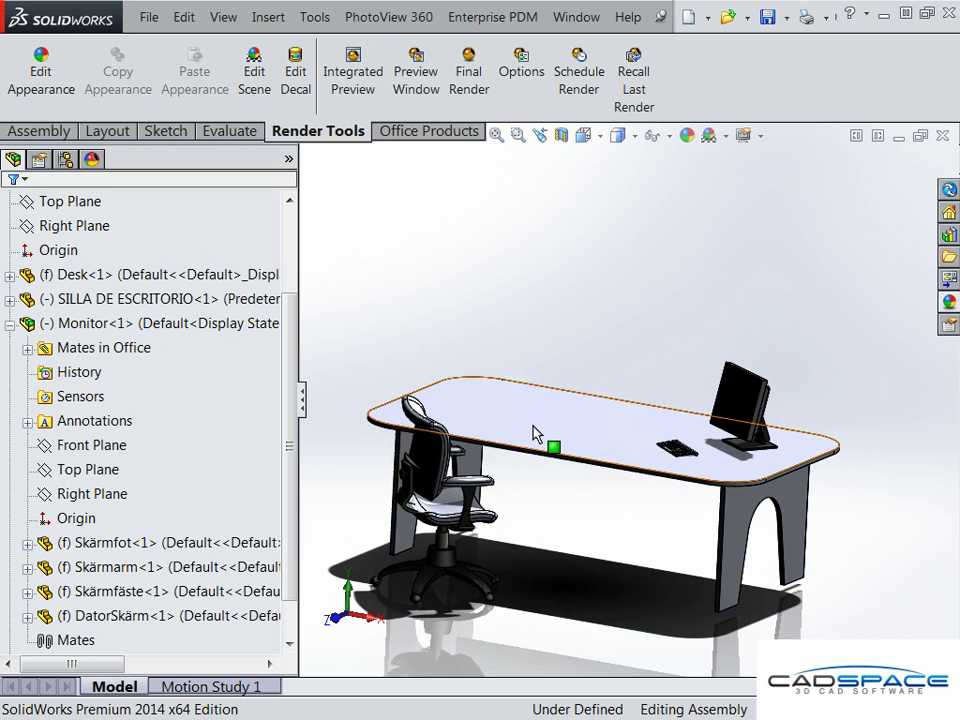
pyautogui.moveTo(713, 473); pyautogui.dragTo(776, 459, button='middle')
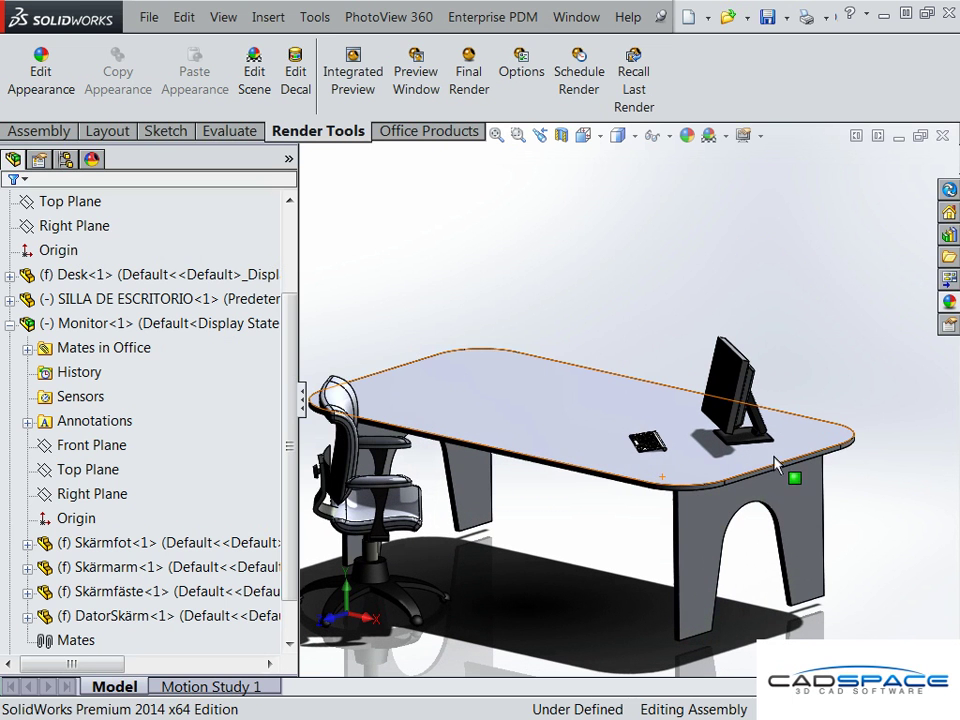
# Drag unfinished beech 2d from Organic > Wood > Beech onto the desk.
pyautogui.click(949, 307)
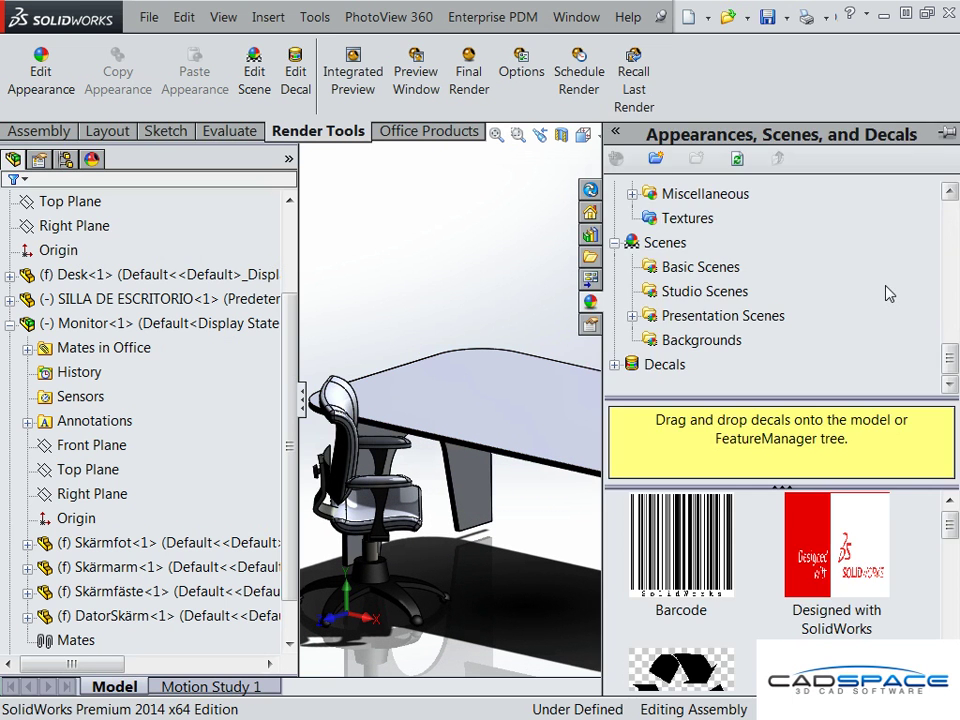
pyautogui.scroll(3, 640, 275)
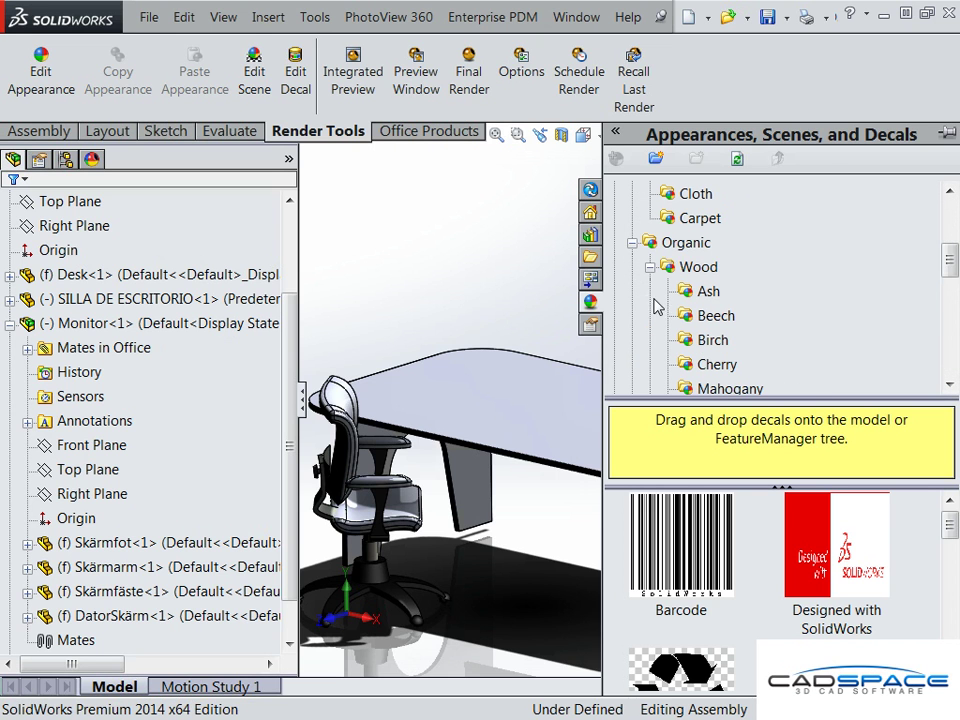
pyautogui.click(697, 267)
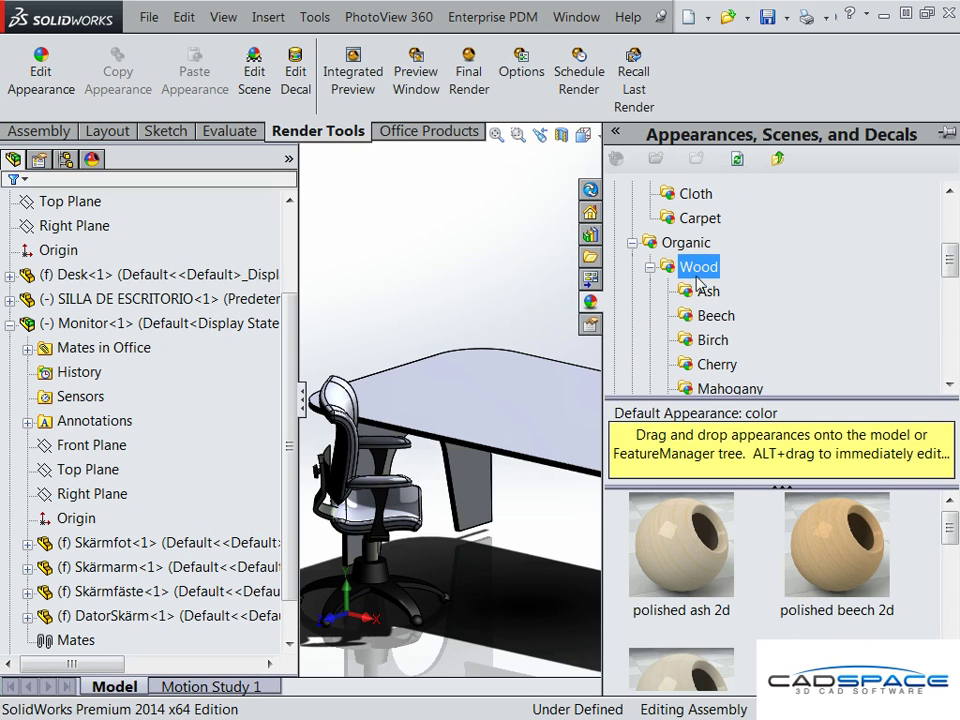
pyautogui.click(716, 315)
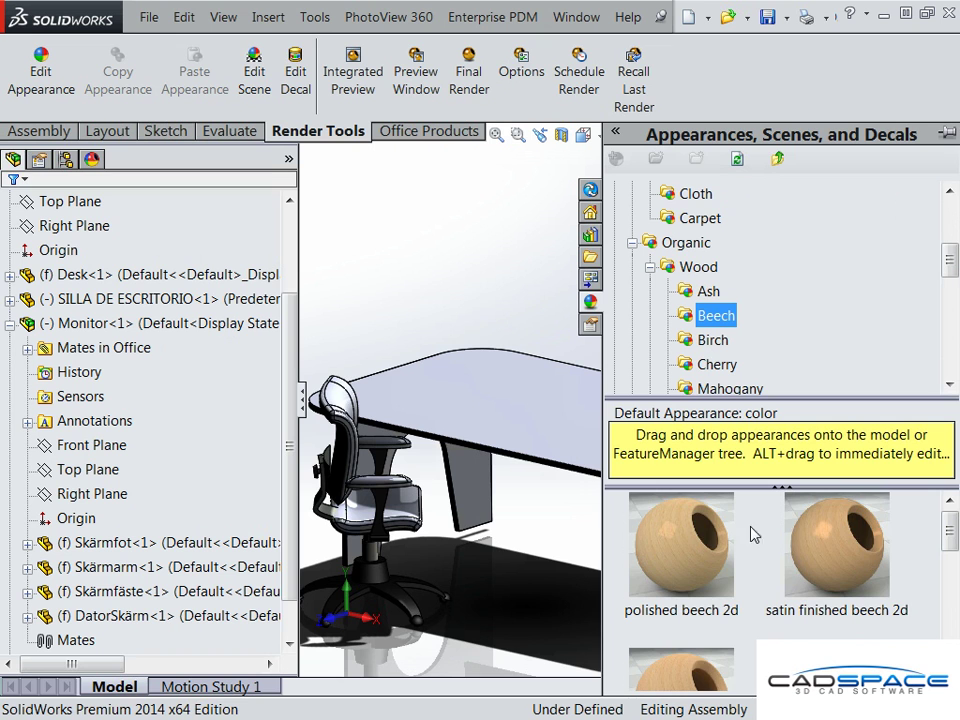
pyautogui.scroll(-1, 745, 530)
pyautogui.scroll(1, 754, 561)
pyautogui.scroll(-1, 755, 571)
pyautogui.scroll(-1, 752, 580)
pyautogui.click(684, 569)
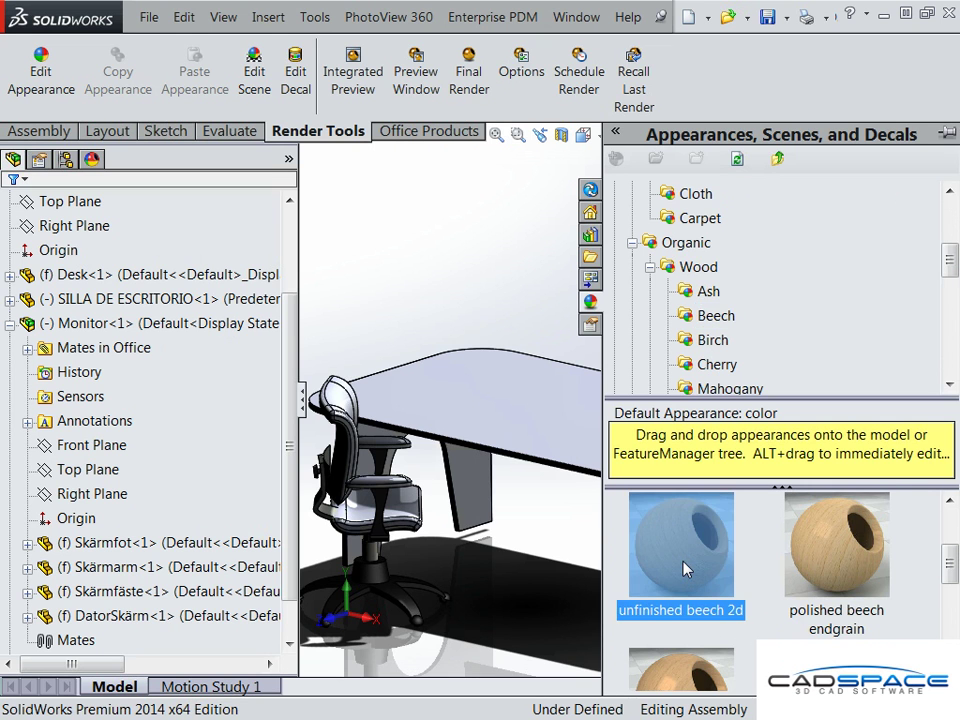
pyautogui.moveTo(705, 557)
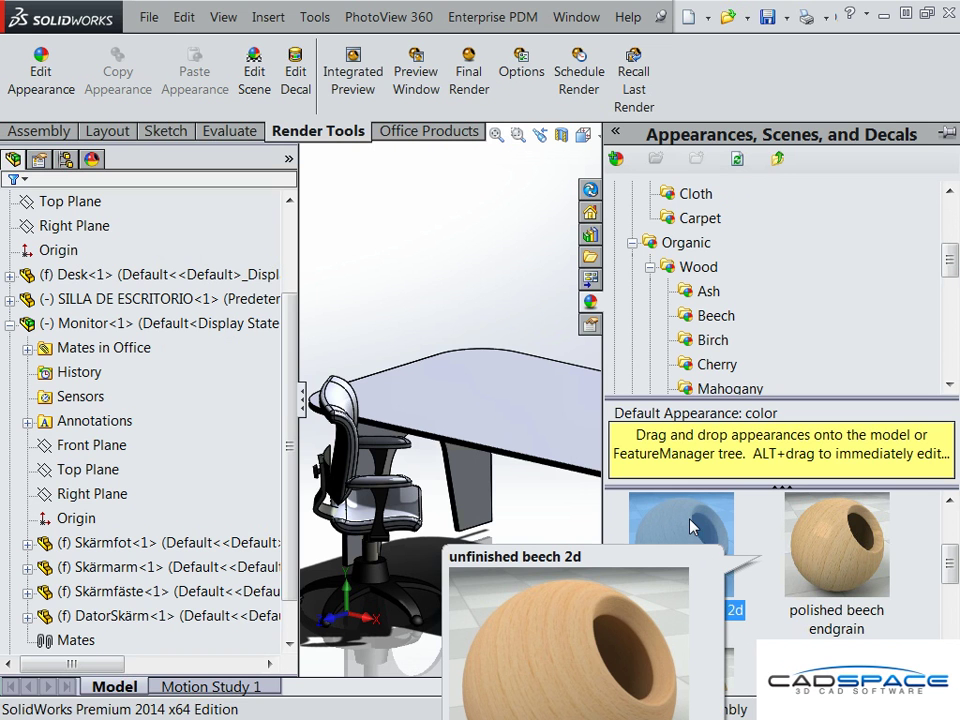
pyautogui.moveTo(700, 567); pyautogui.dragTo(556, 425)
# Apply the beech to the whole desk, then open unfinished beech 2d for editing from the appearance list.
pyautogui.click(554, 418)
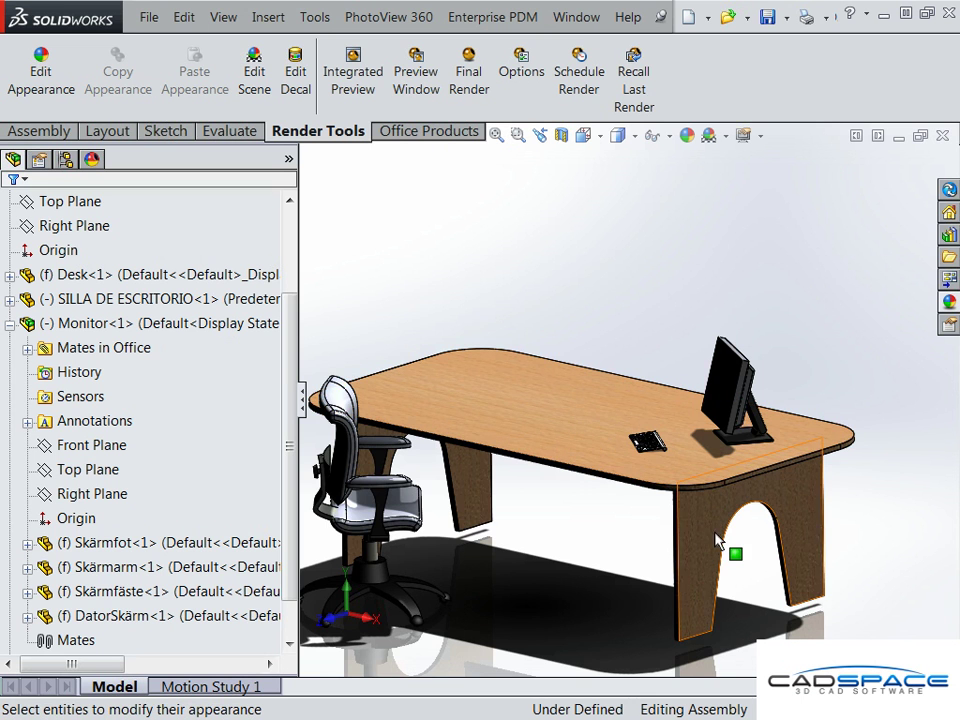
pyautogui.scroll(-5, 739, 553)
pyautogui.moveTo(735, 540); pyautogui.dragTo(720, 568, button='middle')
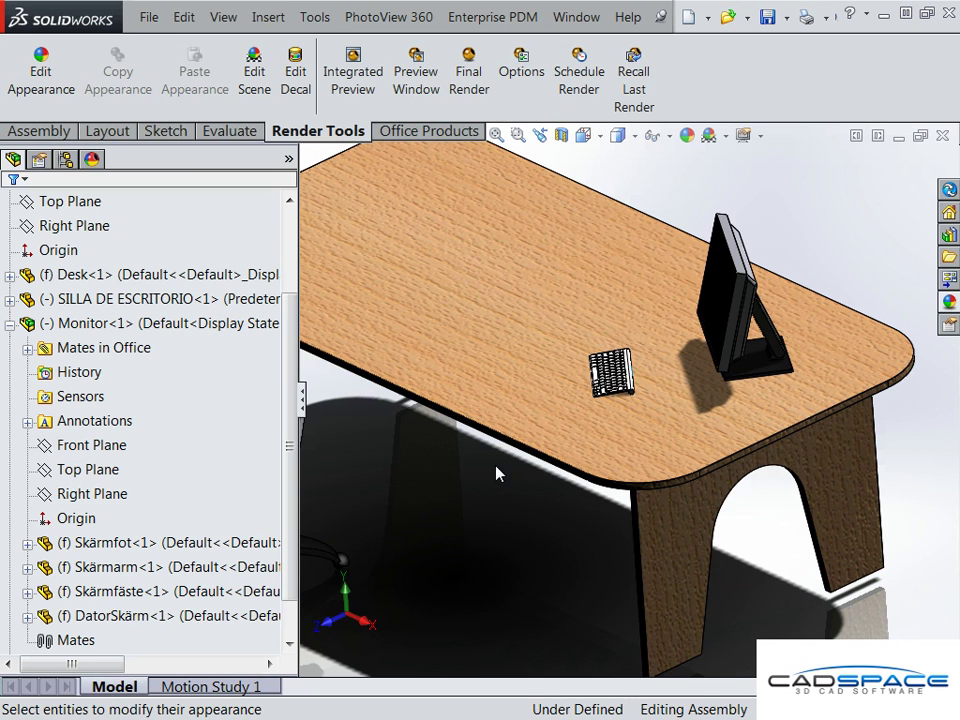
pyautogui.click(92, 159)
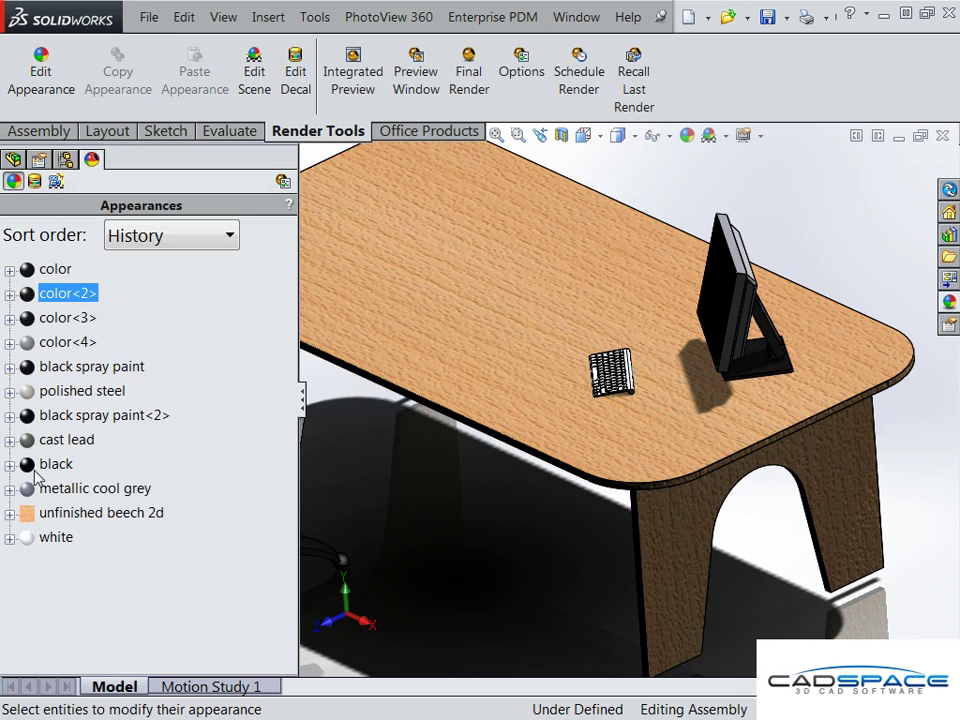
pyautogui.click(56, 464)
pyautogui.click(50, 513)
pyautogui.rightClick(58, 514)
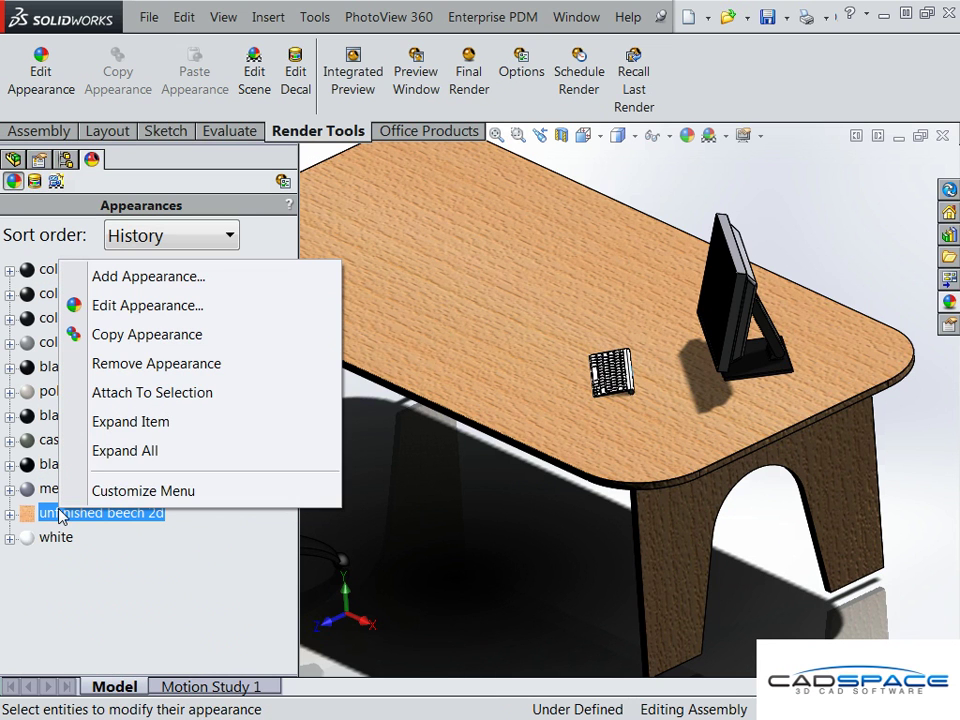
pyautogui.click(141, 312)
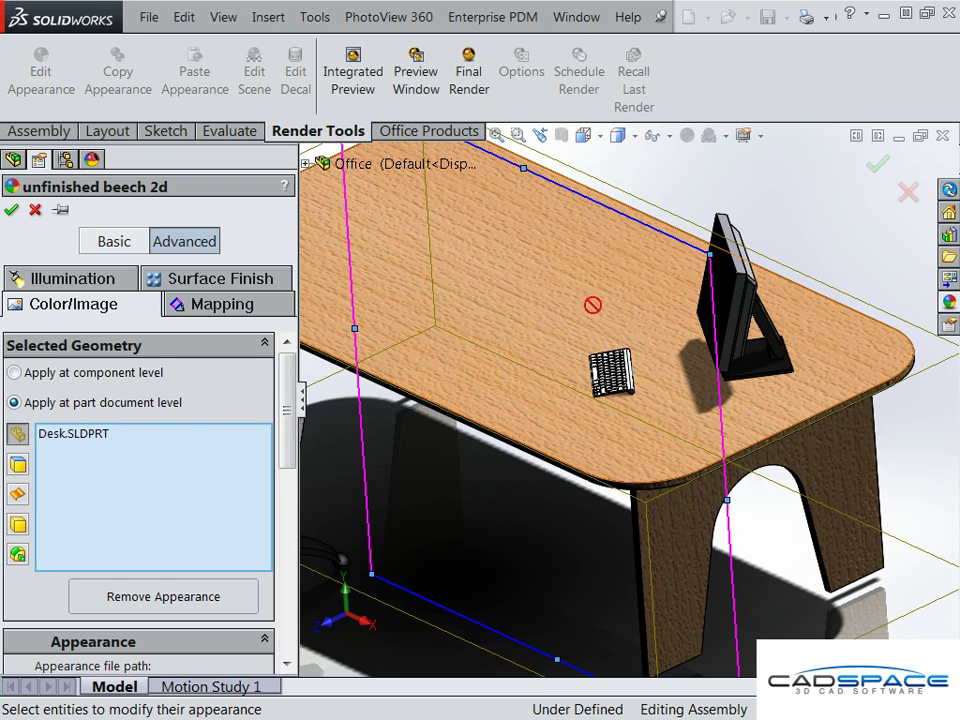
# Move the wood-grain mapping frame and rescale it to about 356 mm square.
pyautogui.moveTo(709, 257); pyautogui.dragTo(580, 377)
pyautogui.scroll(-5, 283, 417)
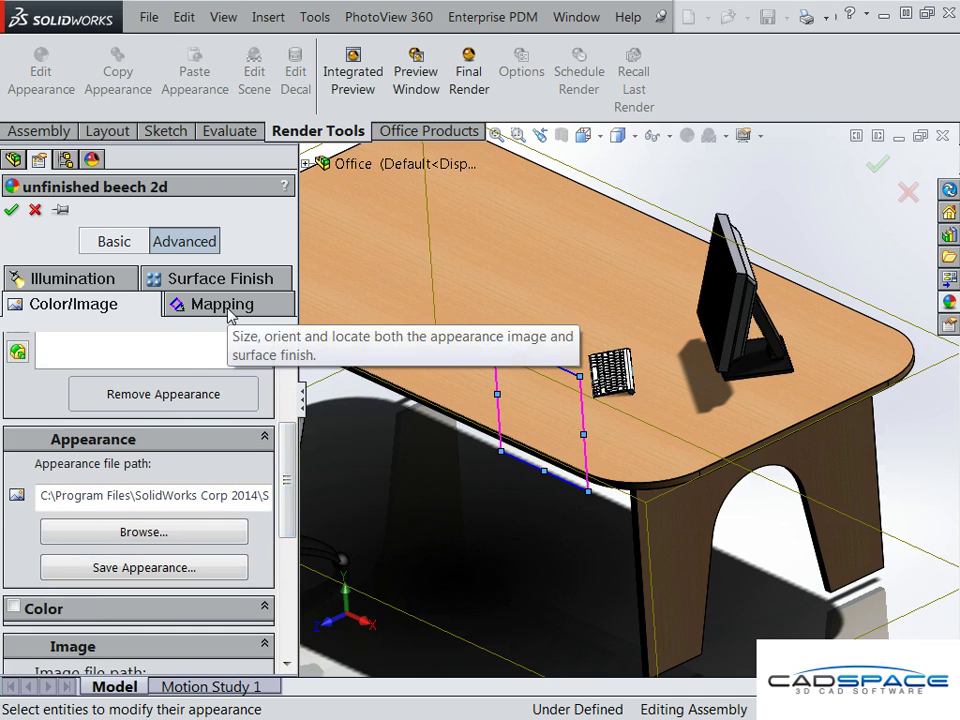
pyautogui.click(225, 303)
pyautogui.moveTo(287, 476); pyautogui.dragTo(289, 546)
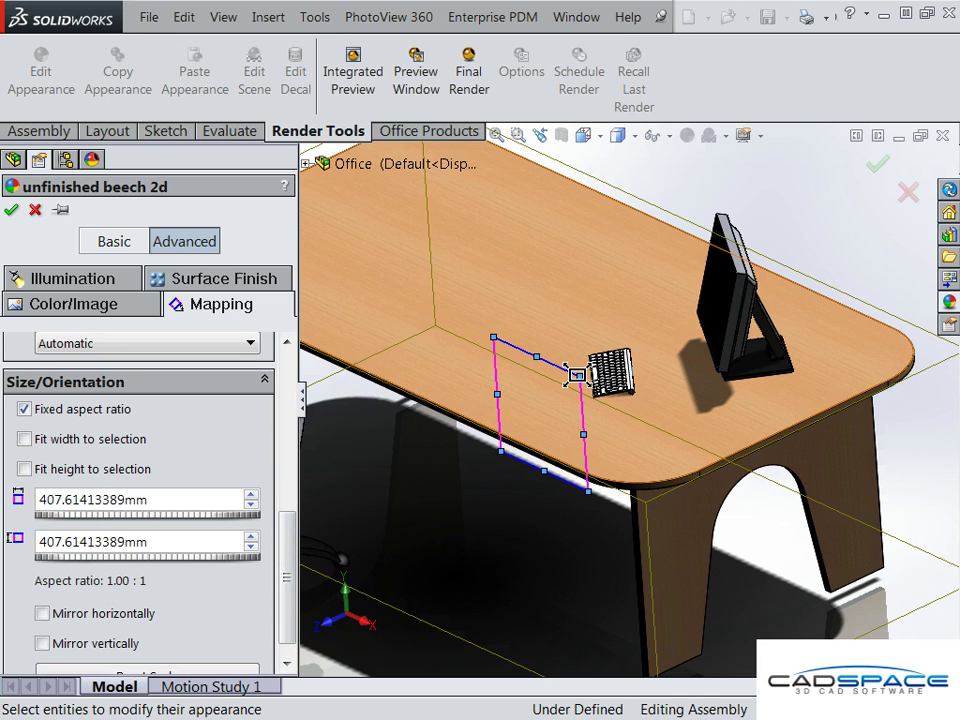
pyautogui.moveTo(574, 375)
pyautogui.mouseDown()
pyautogui.moveTo(566, 381)
pyautogui.moveTo(583, 392)
pyautogui.mouseUp()
# Confirm the beech appearance changes and orbit to a lower side view of desk and chair.
pyautogui.click(877, 163)
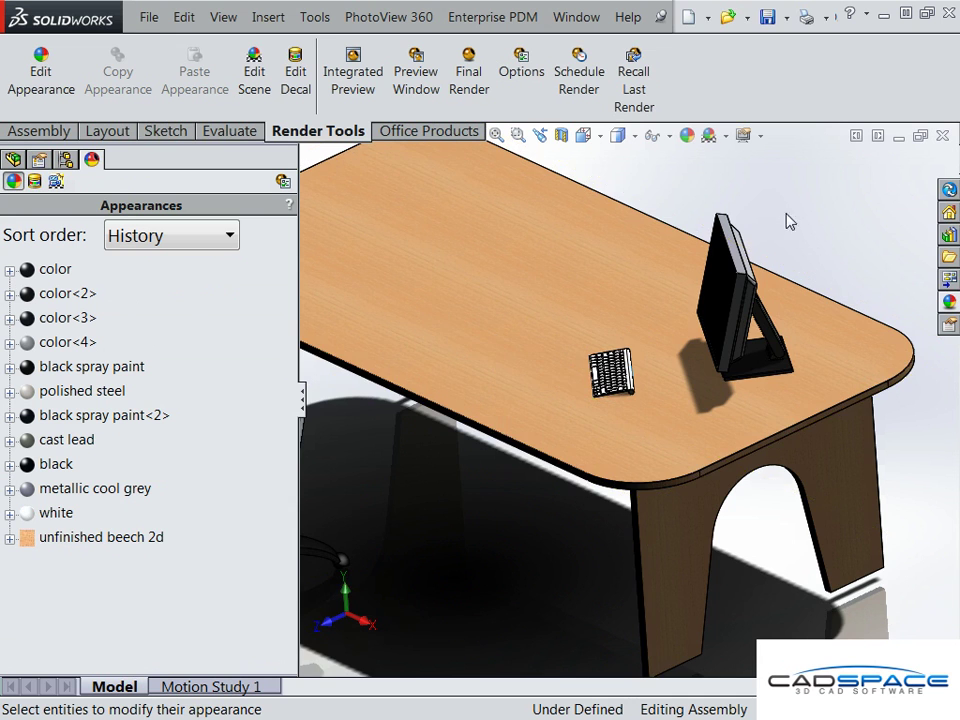
pyautogui.scroll(5, 467, 454)
pyautogui.moveTo(536, 467); pyautogui.dragTo(620, 385, button='middle')
pyautogui.scroll(-4, 534, 409)
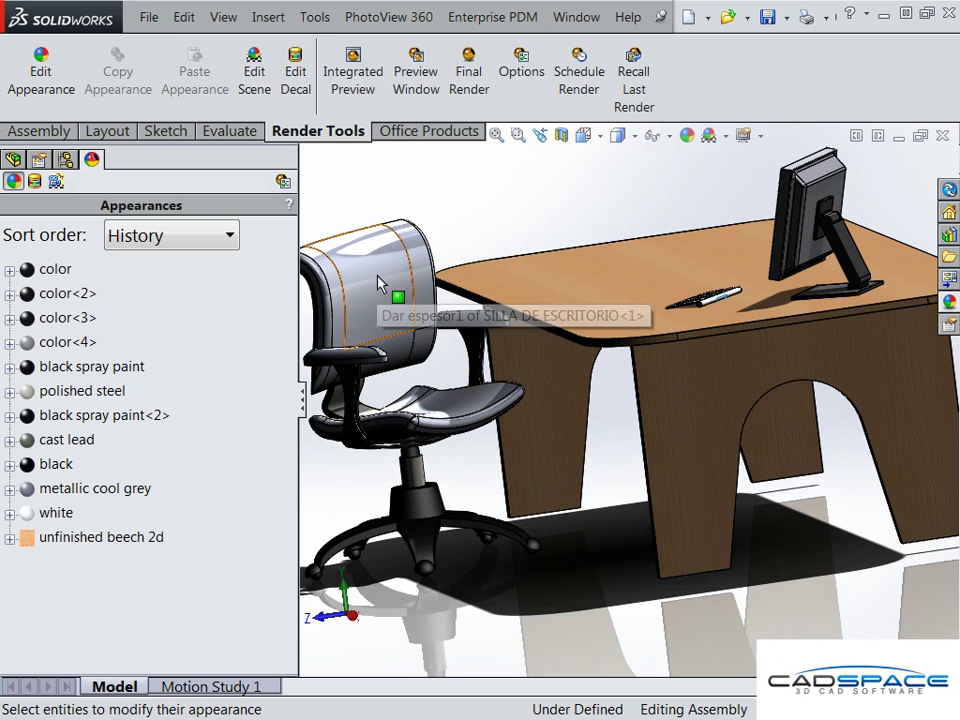
# Browse the appearance library to Fabric > Cloth and scroll to the cotton swatches.
pyautogui.click(949, 303)
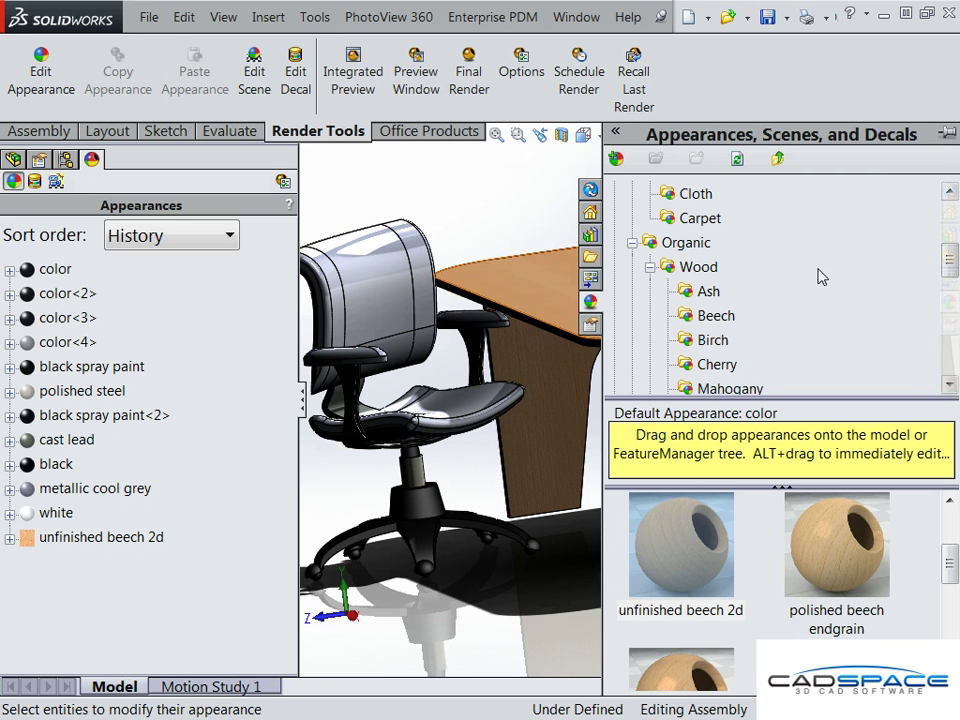
pyautogui.doubleClick(683, 242)
pyautogui.scroll(1, 668, 293)
pyautogui.click(682, 242)
pyautogui.click(695, 266)
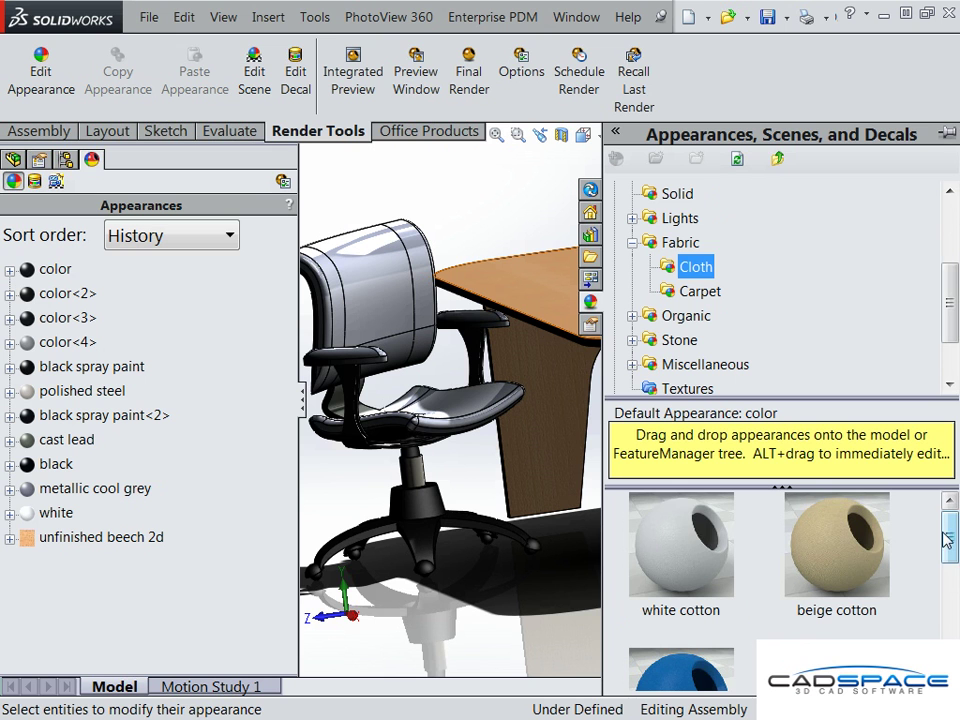
pyautogui.moveTo(950, 540); pyautogui.dragTo(950, 597)
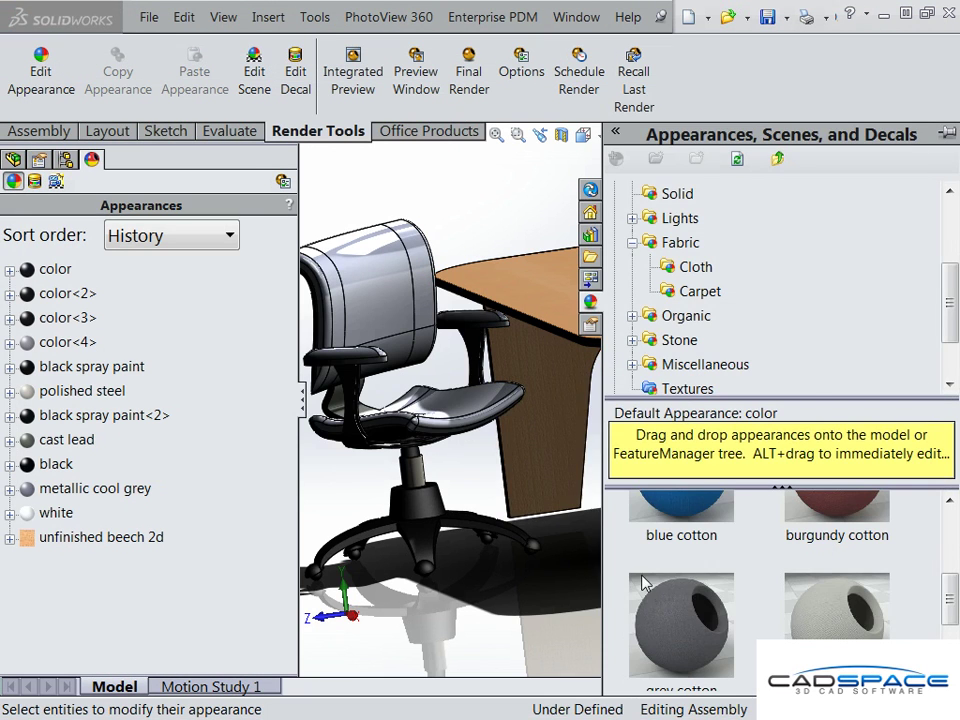
# Drag the grey cotton appearance onto the office chair.
pyautogui.moveTo(684, 694); pyautogui.dragTo(400, 316)
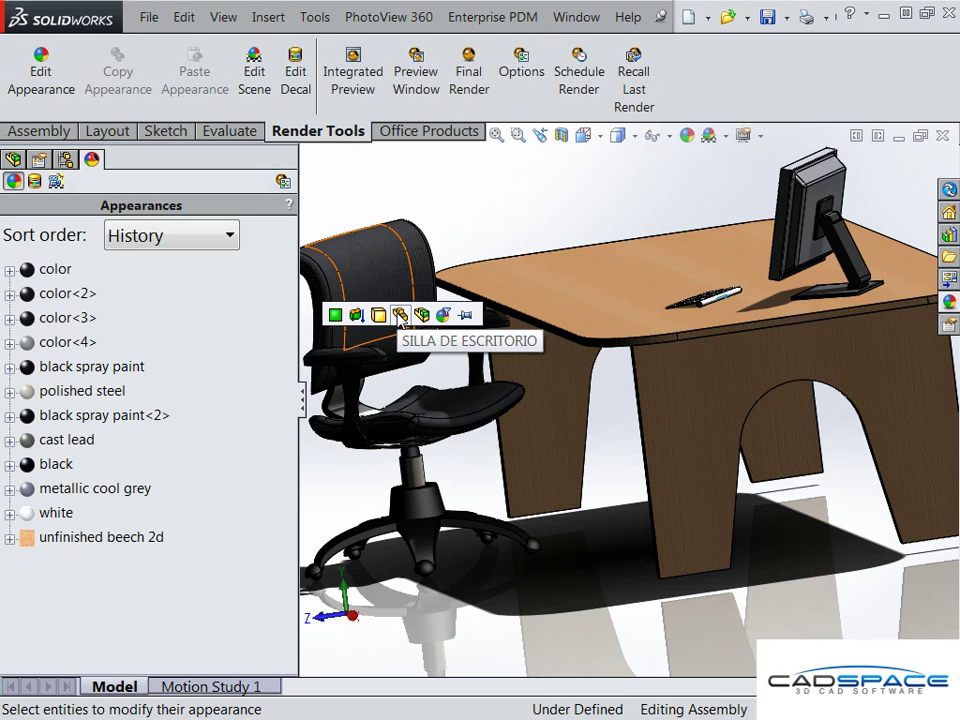
# Apply grey cotton to the whole chair part and orbit around it to inspect the fabric.
pyautogui.click(400, 316)
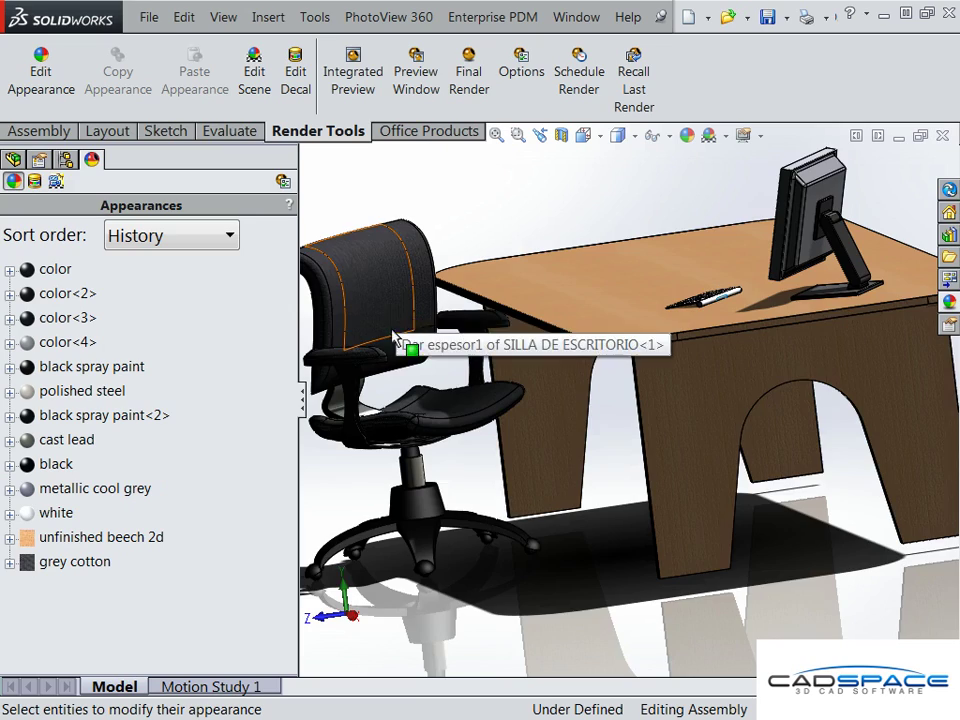
pyautogui.moveTo(399, 341); pyautogui.dragTo(443, 321, button='middle')
pyautogui.scroll(-6, 443, 321)
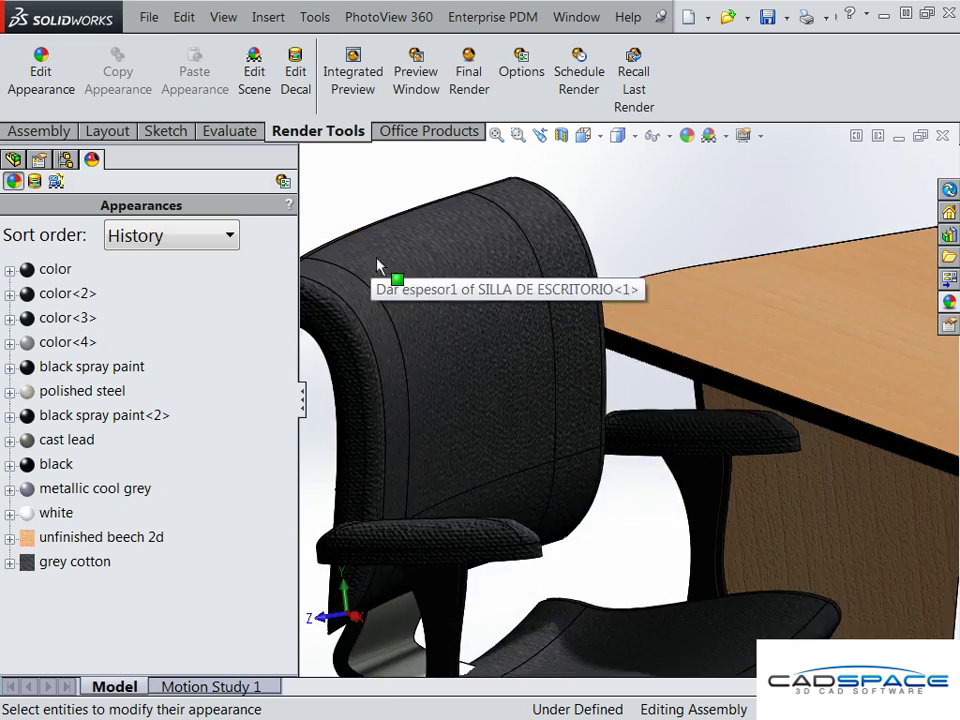
pyautogui.moveTo(454, 435); pyautogui.dragTo(414, 461, button='middle')
pyautogui.scroll(2, 446, 488)
pyautogui.scroll(-4, 446, 488)
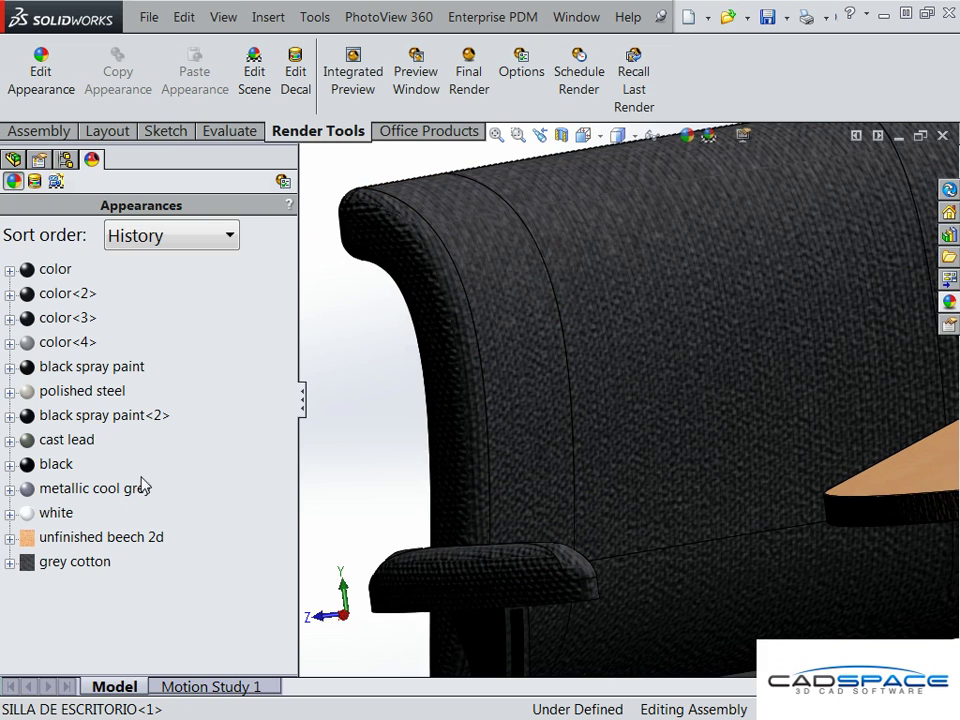
# Open the grey cotton appearance for editing, review it from another angle, and confirm.
pyautogui.click(83, 565)
pyautogui.rightClick(83, 570)
pyautogui.click(180, 363)
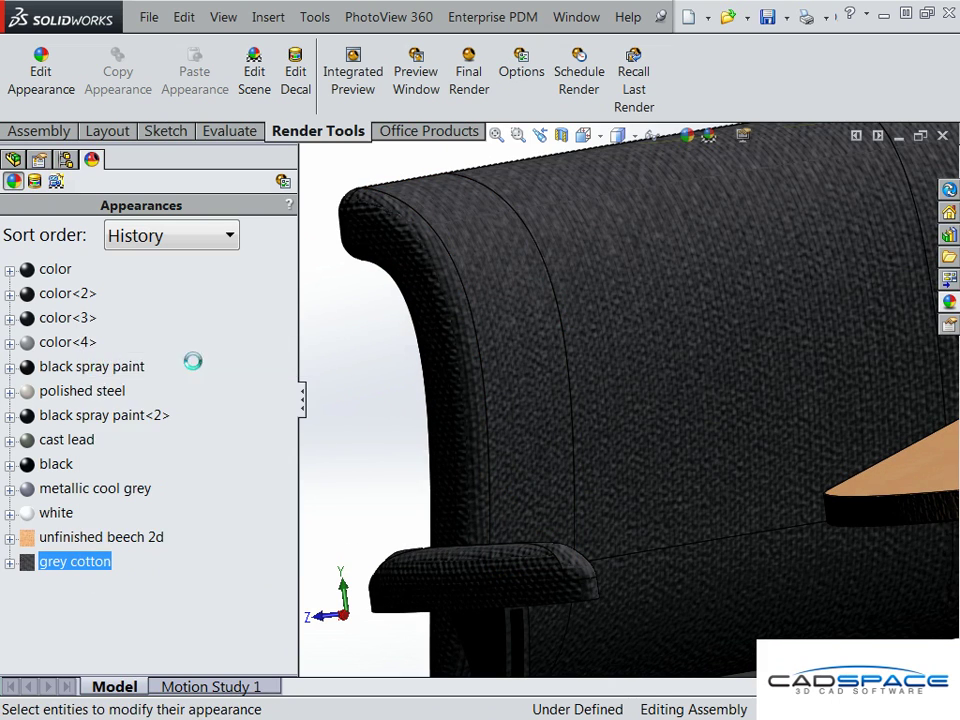
pyautogui.scroll(4, 625, 375)
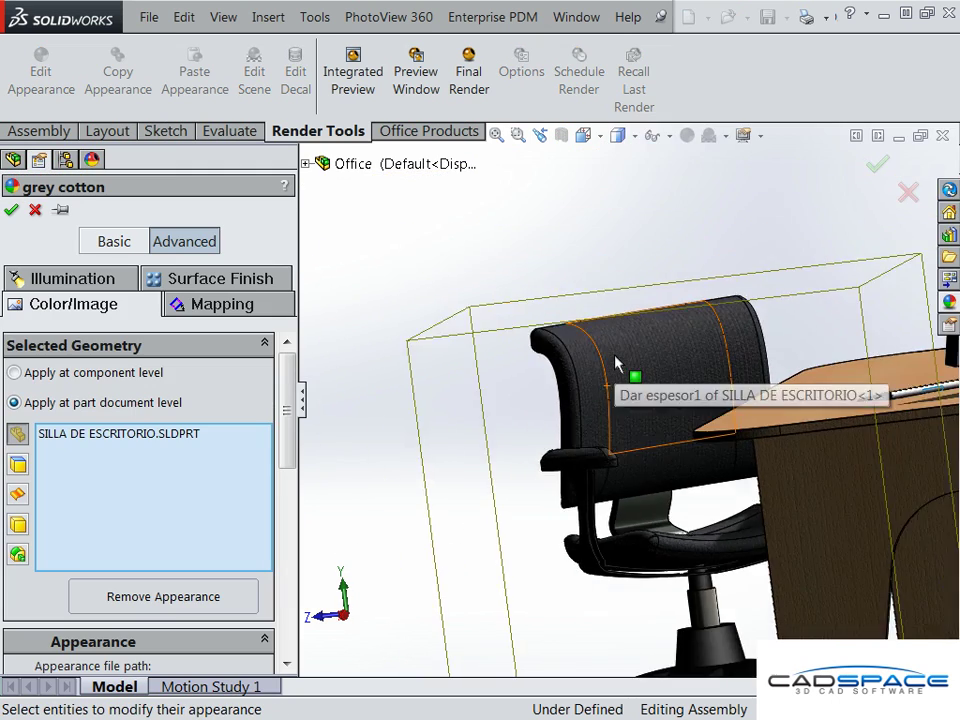
pyautogui.scroll(-2, 780, 320)
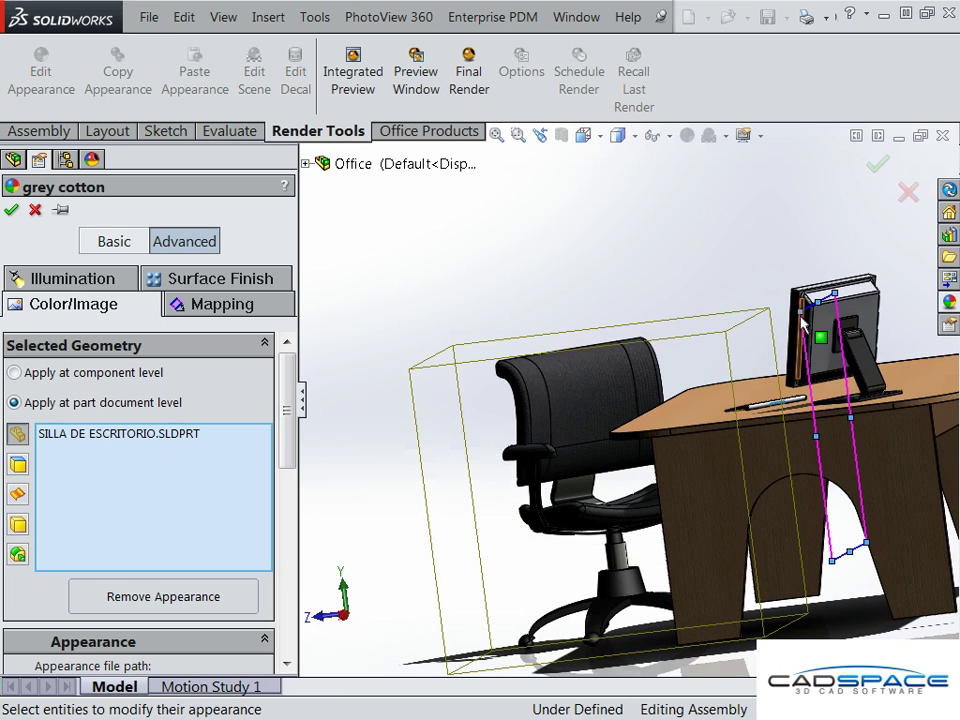
pyautogui.scroll(-2, 780, 318)
pyautogui.moveTo(781, 318); pyautogui.dragTo(826, 308, button='middle')
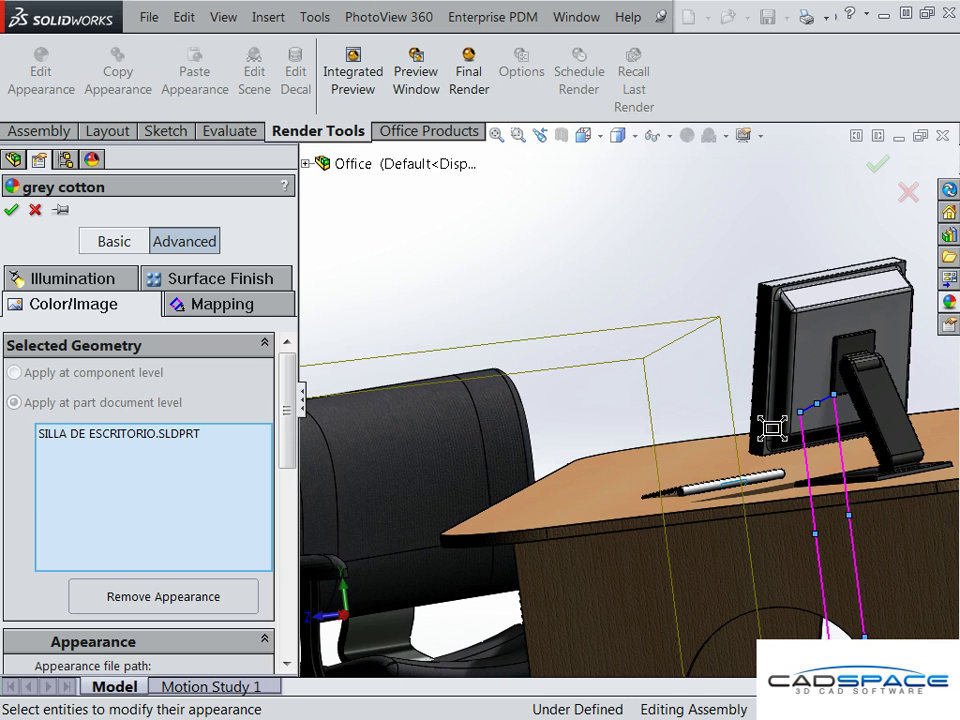
pyautogui.click(11, 209)
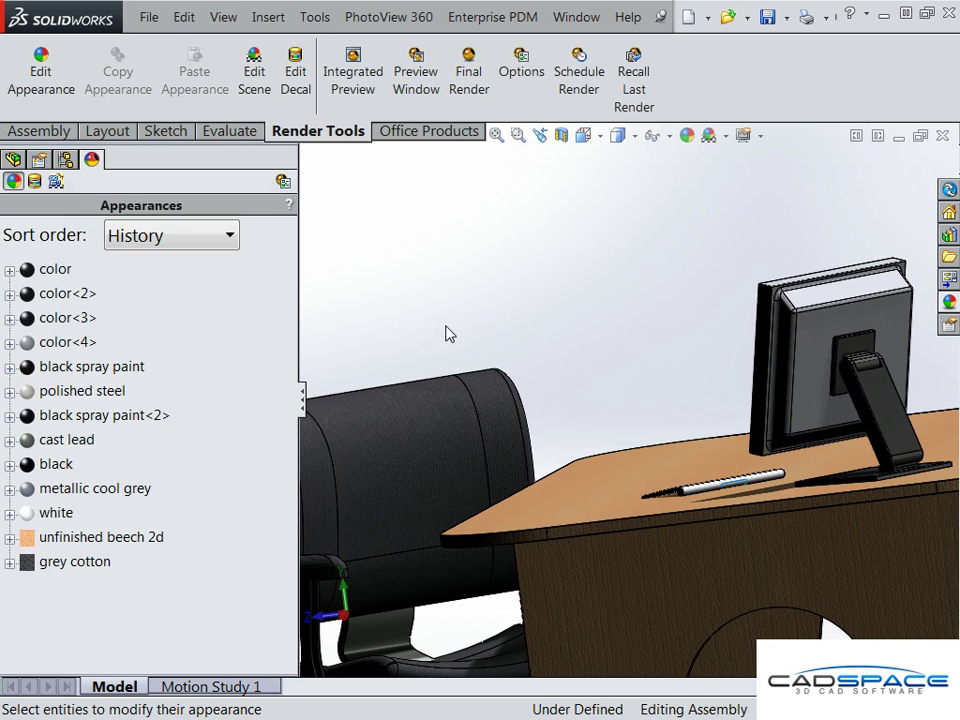
# Fit the assembly to a front view and bring up actions for Scene (3 Point Faded).
pyautogui.press('f')
pyautogui.moveTo(463, 332); pyautogui.dragTo(598, 338, button='middle')
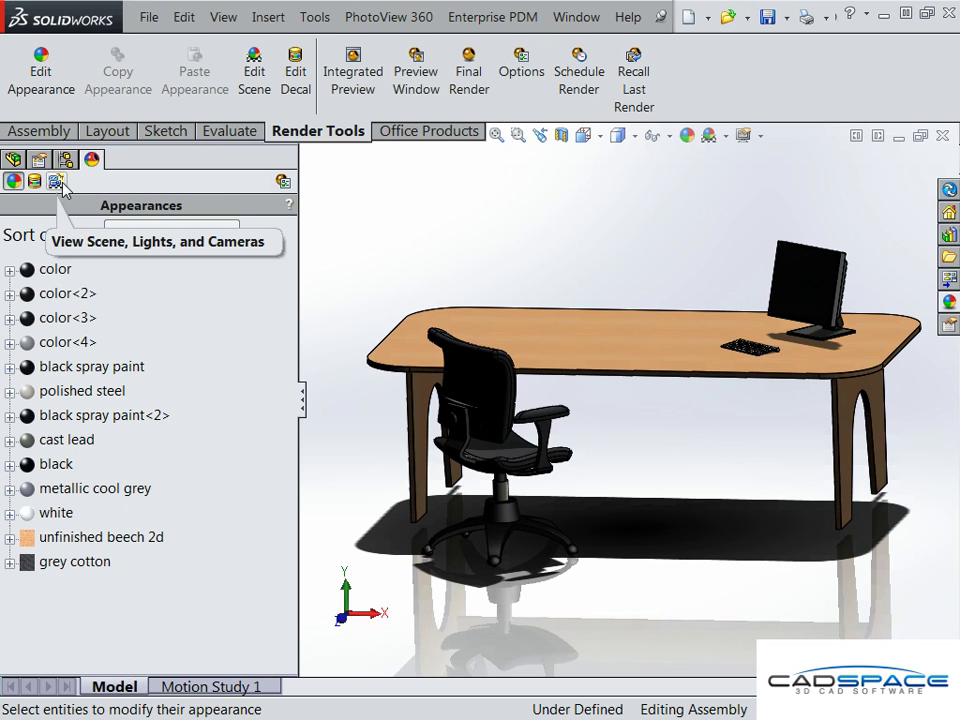
pyautogui.click(56, 182)
pyautogui.click(28, 242)
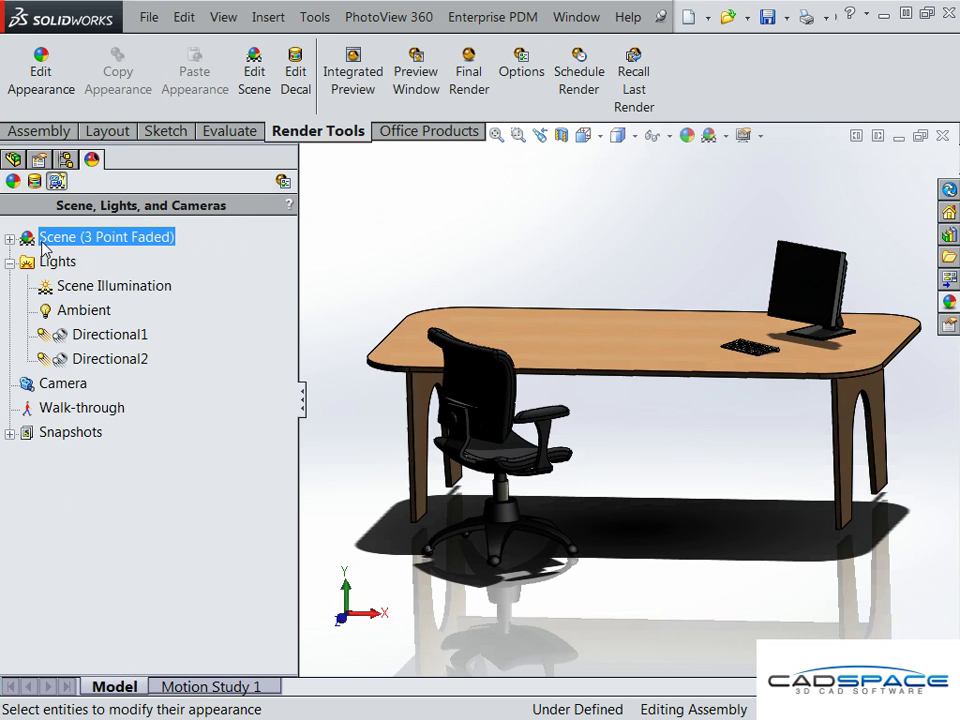
pyautogui.rightClick(45, 247)
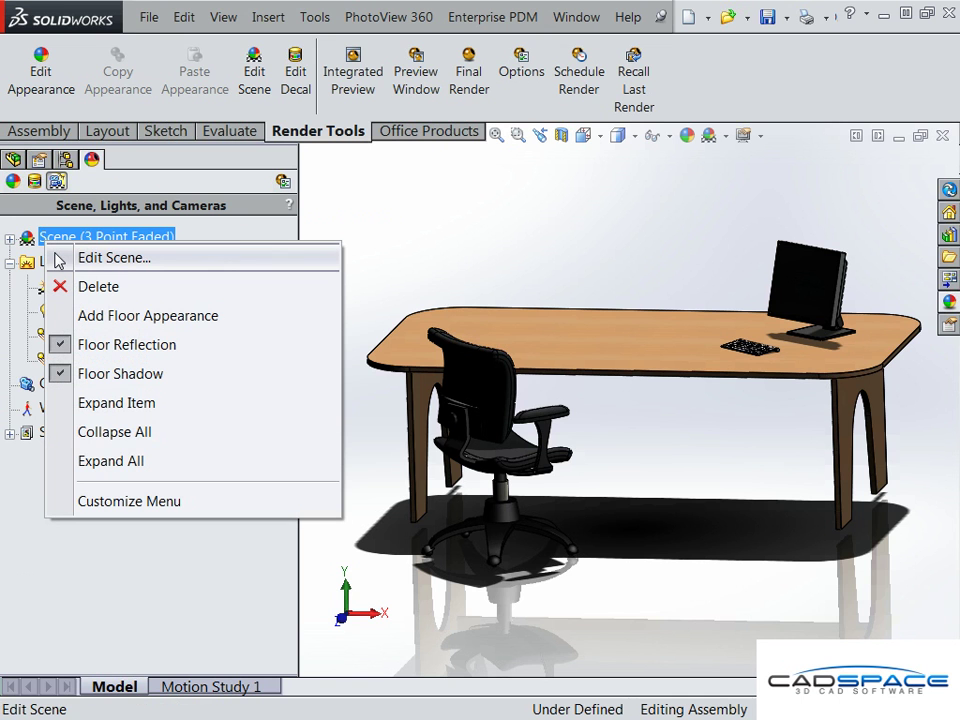
pyautogui.click(60, 258)
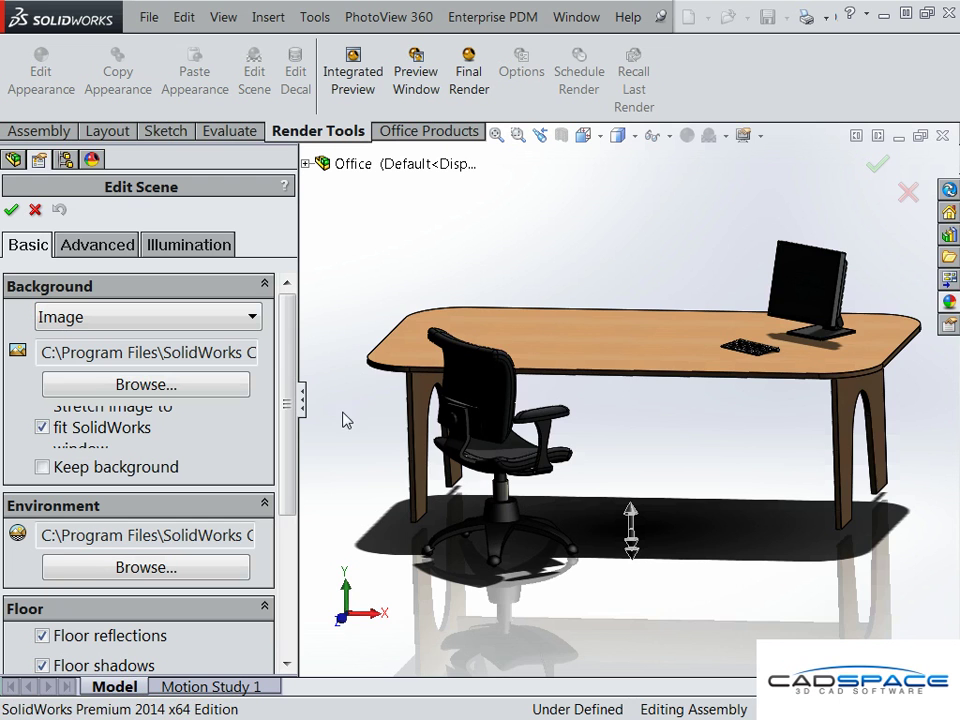
pyautogui.moveTo(347, 420); pyautogui.dragTo(385, 390, button='middle')
pyautogui.scroll(-5, 332, 514)
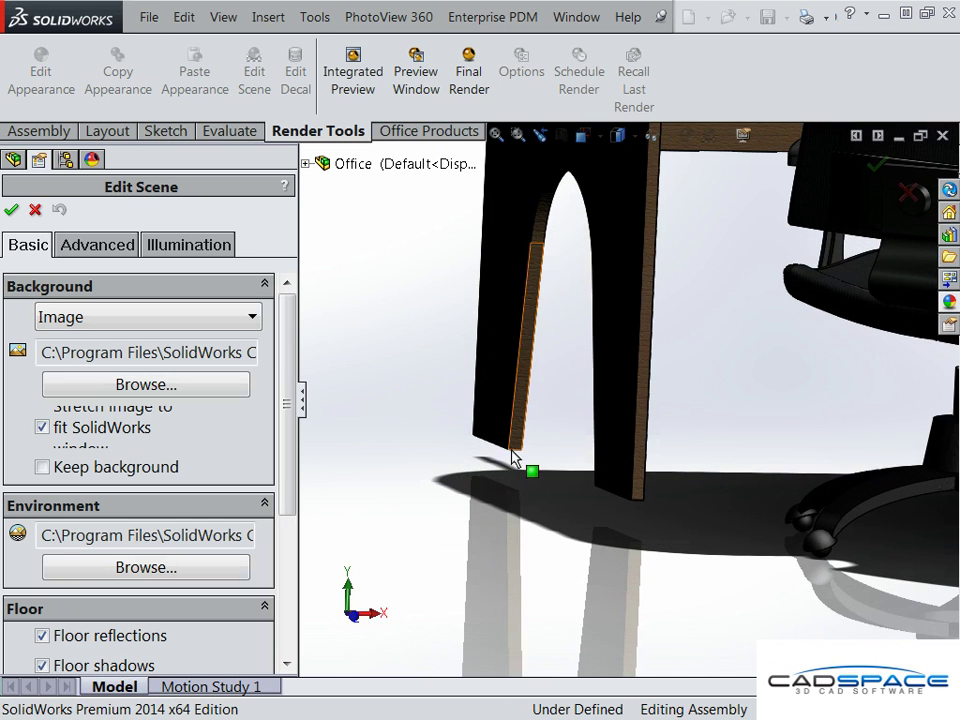
pyautogui.scroll(-5, 270, 478)
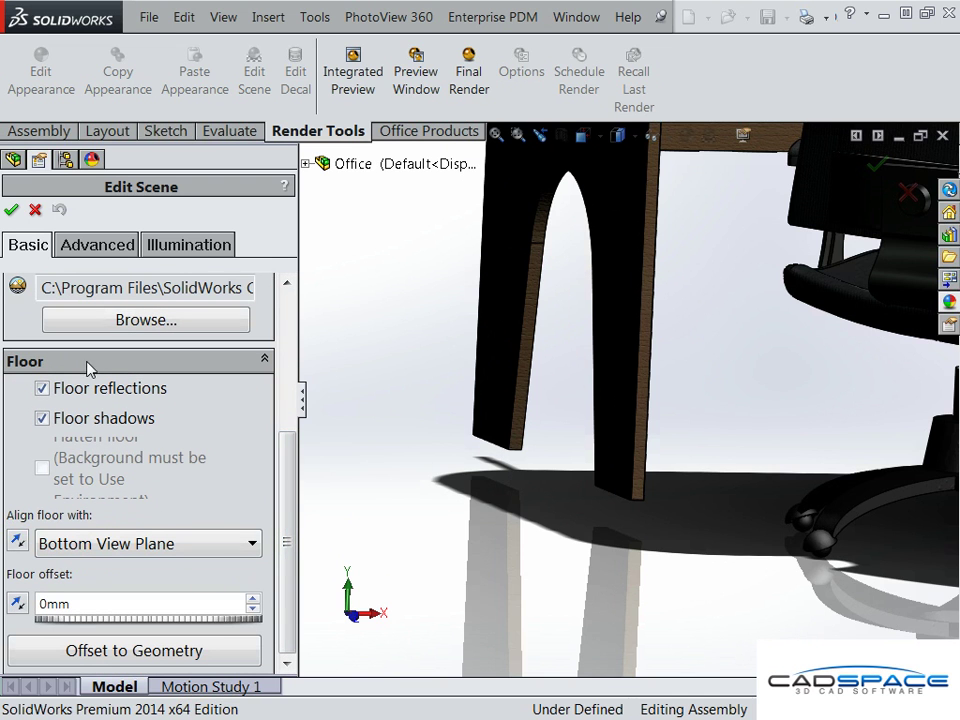
pyautogui.click(87, 553)
pyautogui.click(122, 636)
pyautogui.moveTo(610, 462); pyautogui.dragTo(720, 579, button='middle')
pyautogui.scroll(5, 740, 560)
pyautogui.click(760, 545)
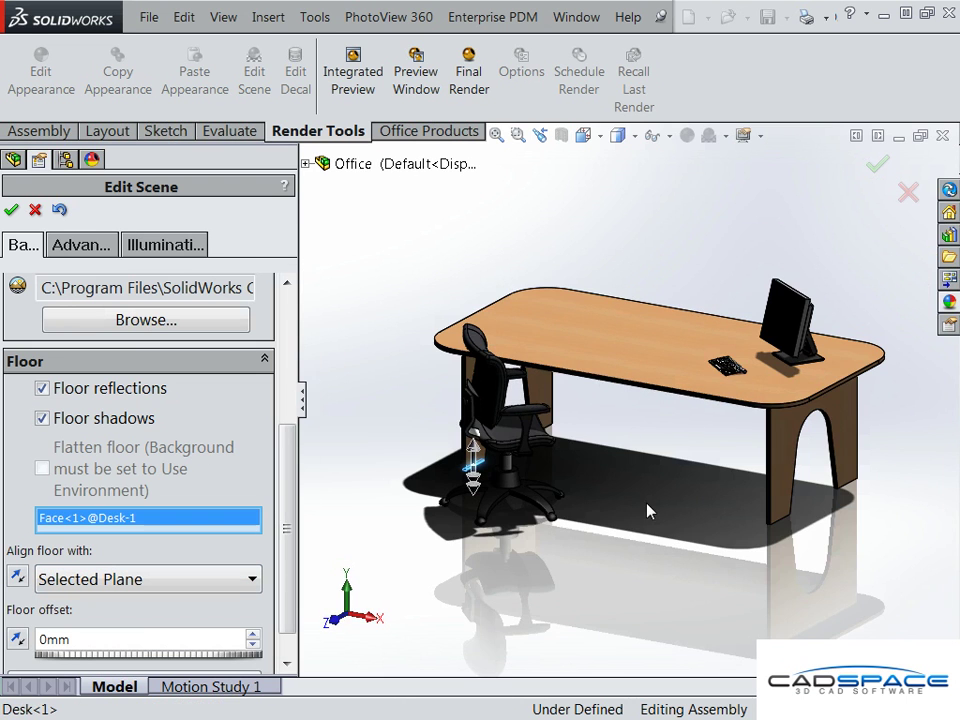
pyautogui.moveTo(666, 542); pyautogui.dragTo(626, 497, button='middle')
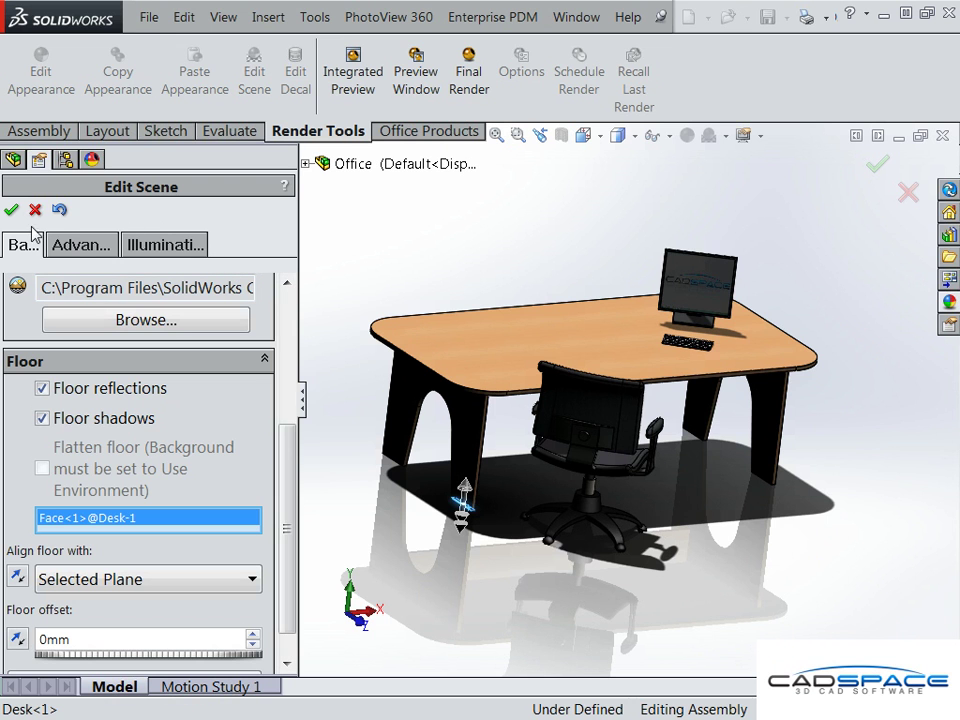
# Use background.JPG from Videos > Blogs > Blog 5 > Decals and Background as the scene background, then confirm.
pyautogui.click(287, 285)
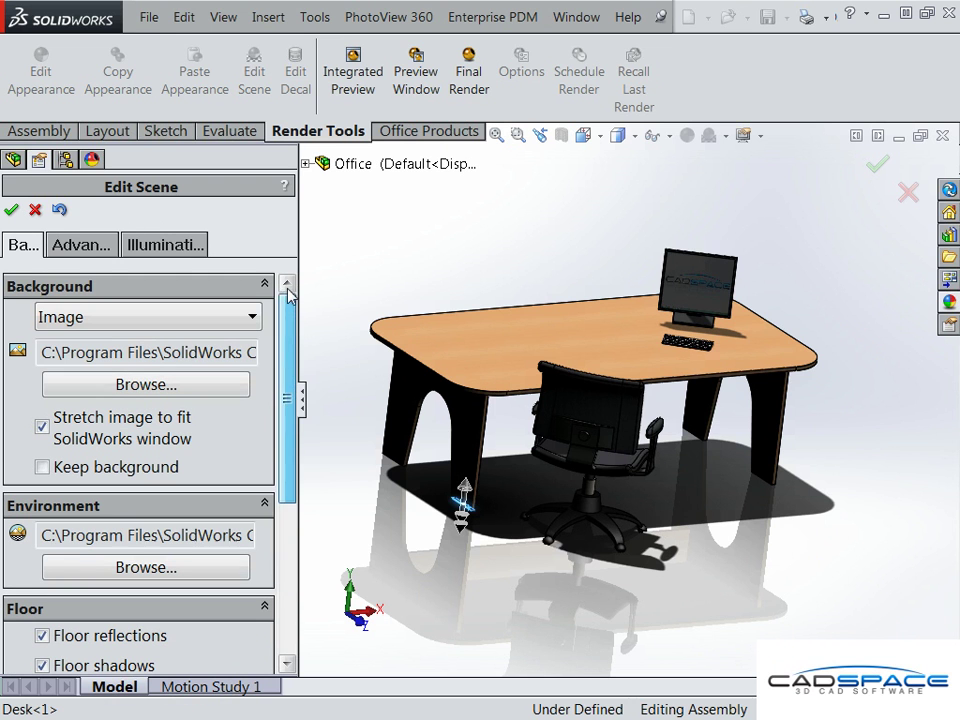
pyautogui.click(152, 388)
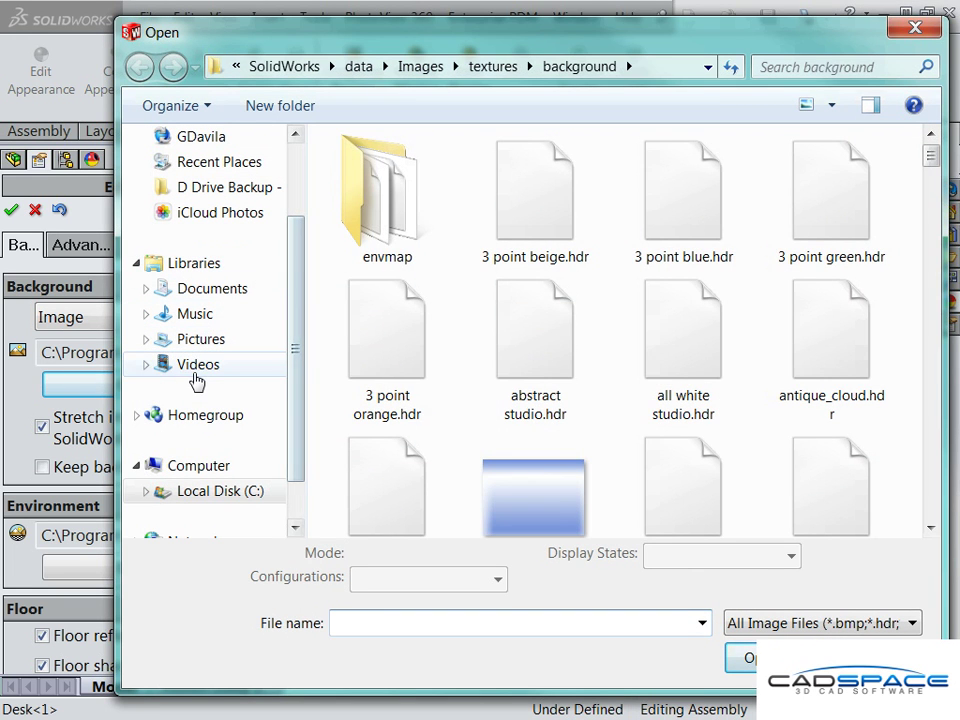
pyautogui.click(197, 378)
pyautogui.doubleClick(388, 235)
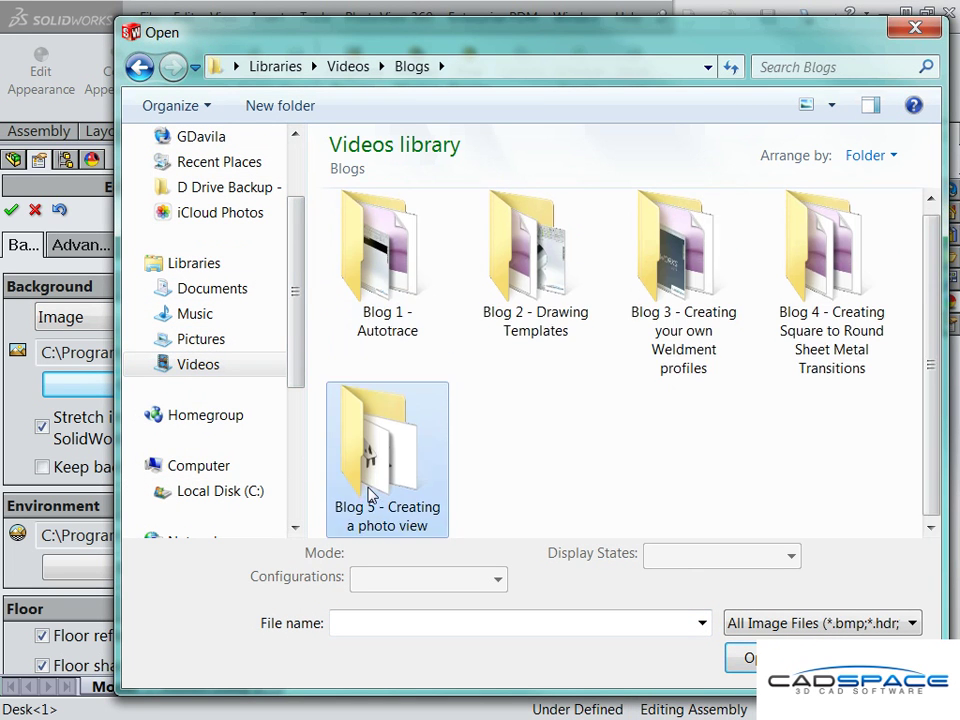
pyautogui.doubleClick(370, 495)
pyautogui.doubleClick(415, 258)
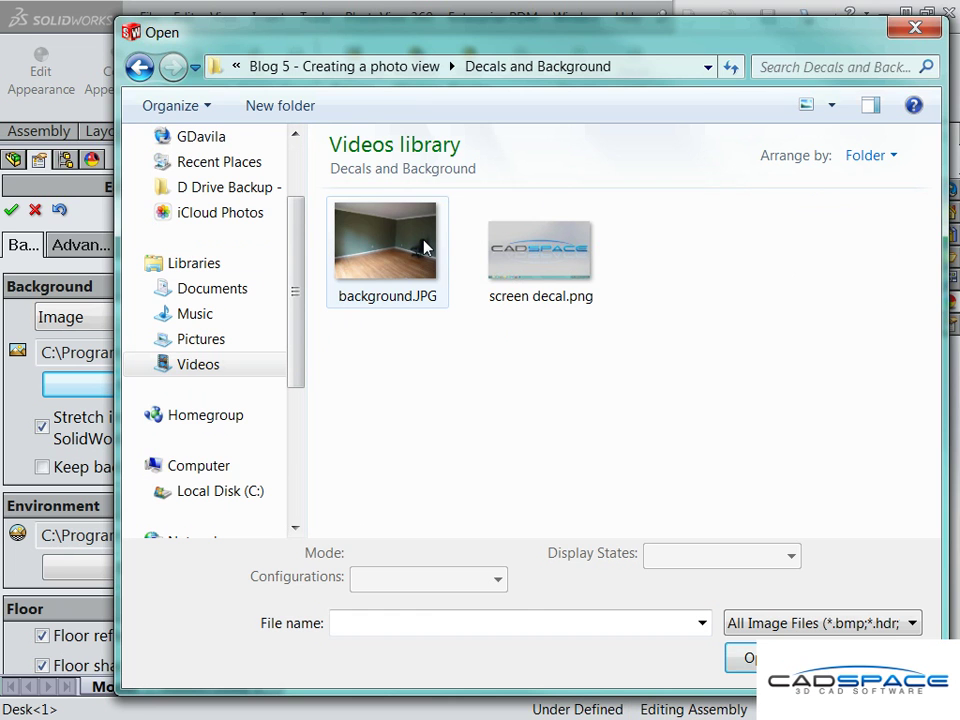
pyautogui.doubleClick(425, 247)
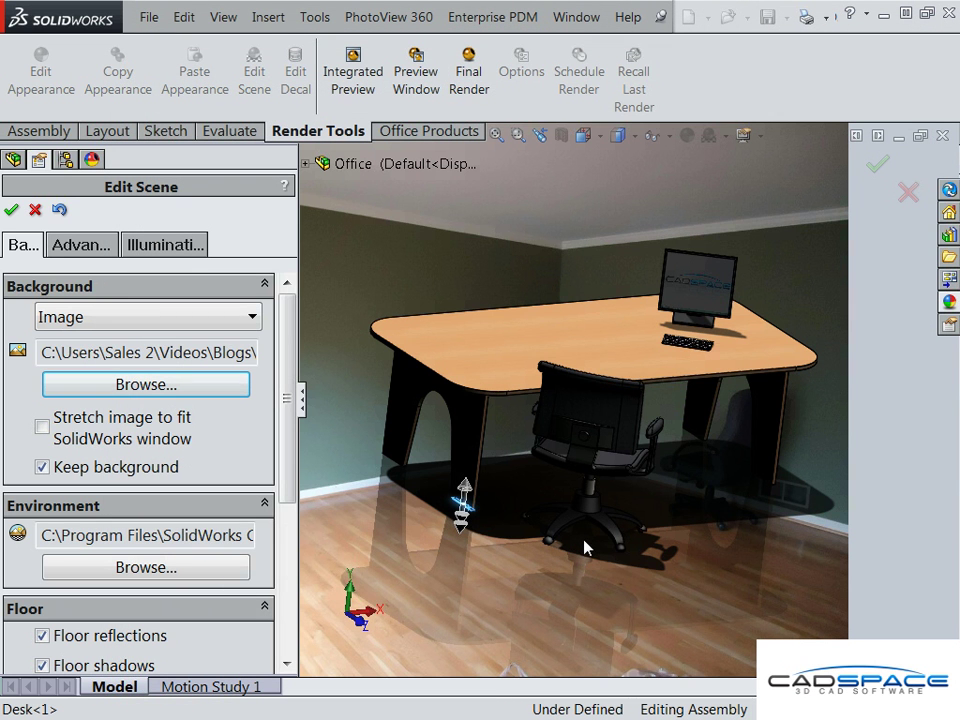
pyautogui.click(11, 209)
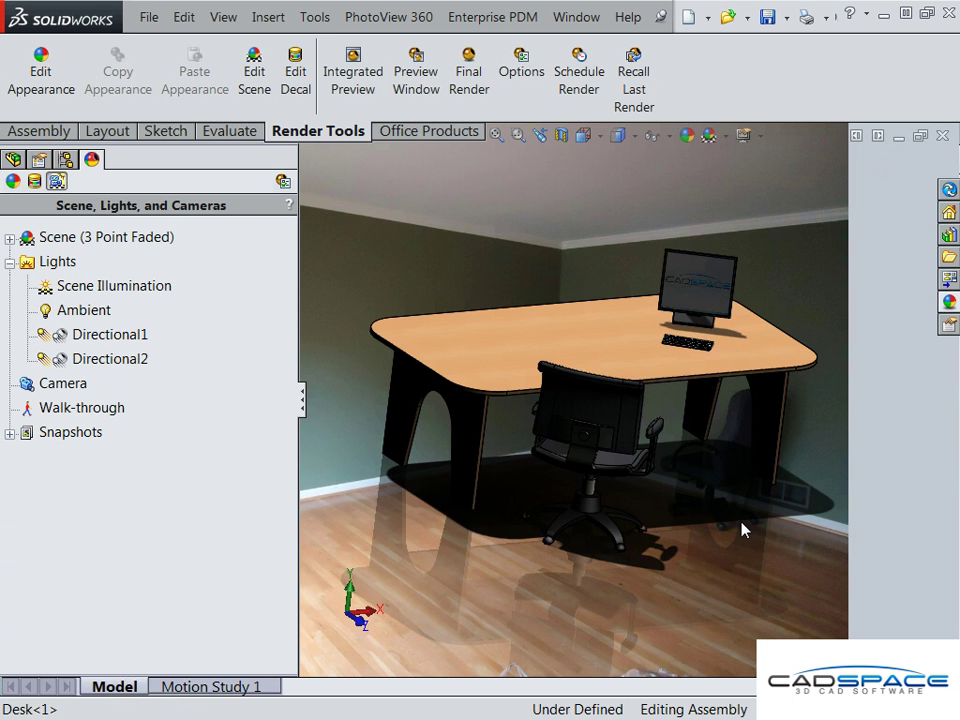
# Switch the view to perspective, then orbit and zoom out to seat the desk in the room photo.
pyautogui.moveTo(720, 514); pyautogui.dragTo(609, 461, button='middle')
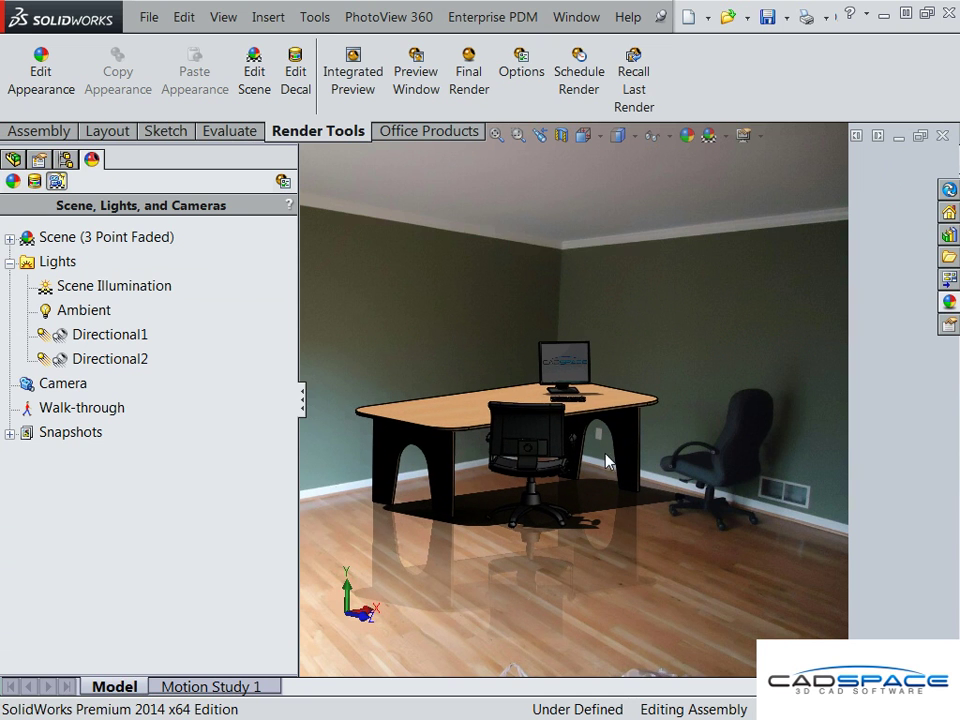
pyautogui.click(759, 135)
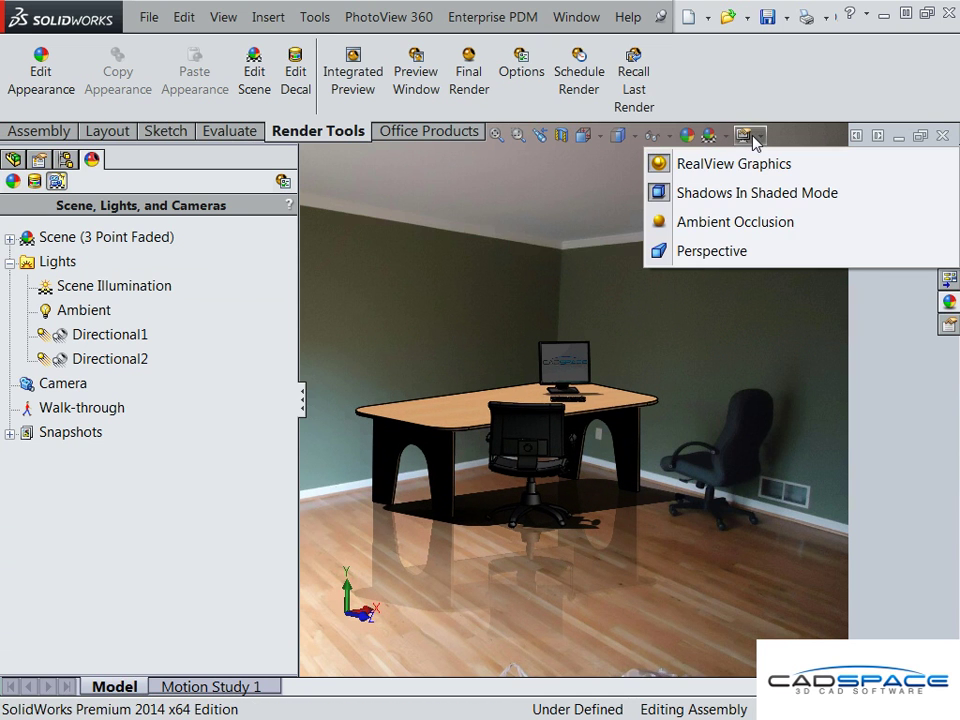
pyautogui.click(707, 252)
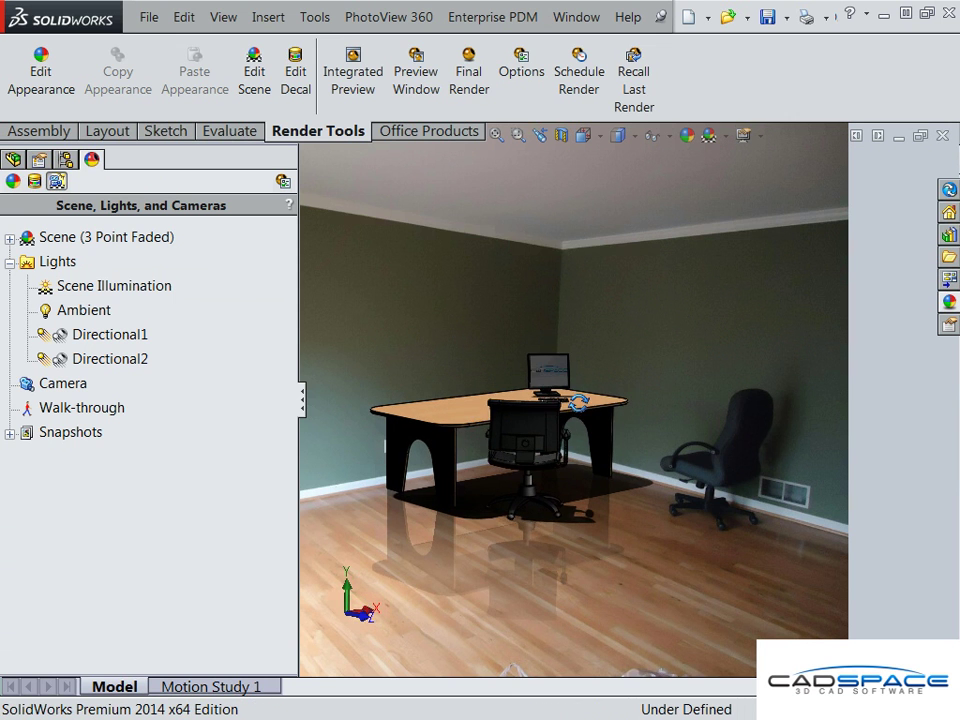
pyautogui.moveTo(578, 401); pyautogui.dragTo(586, 450, button='middle')
pyautogui.scroll(2, 590, 455)
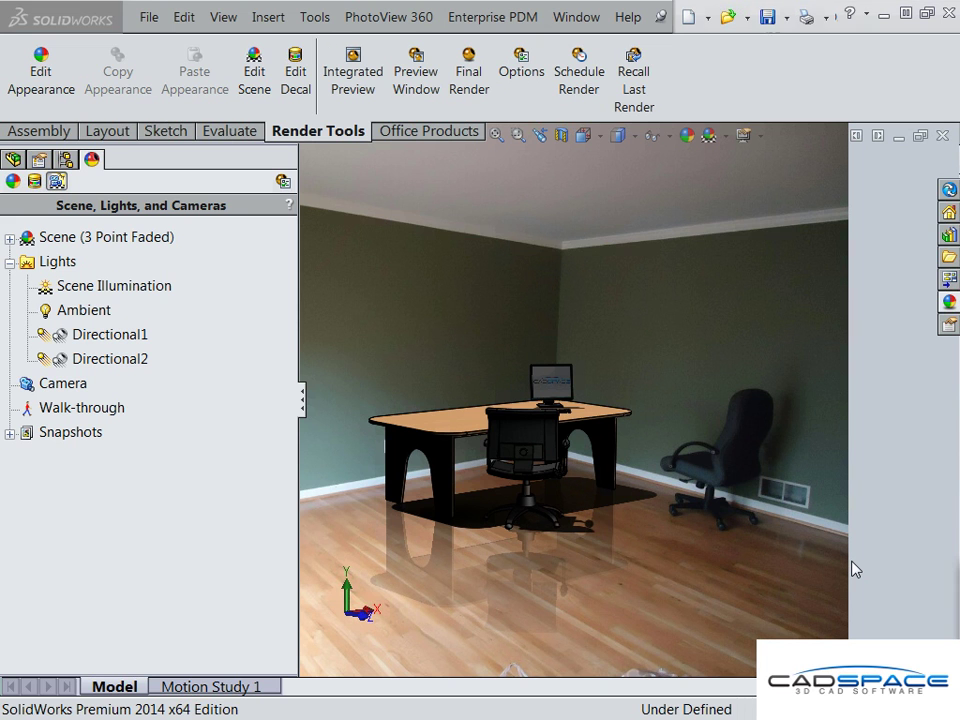
# Save the current desk-in-room view as a new named view, view1.
pyautogui.press('space')
pyautogui.moveTo(626, 492); pyautogui.dragTo(570, 356)
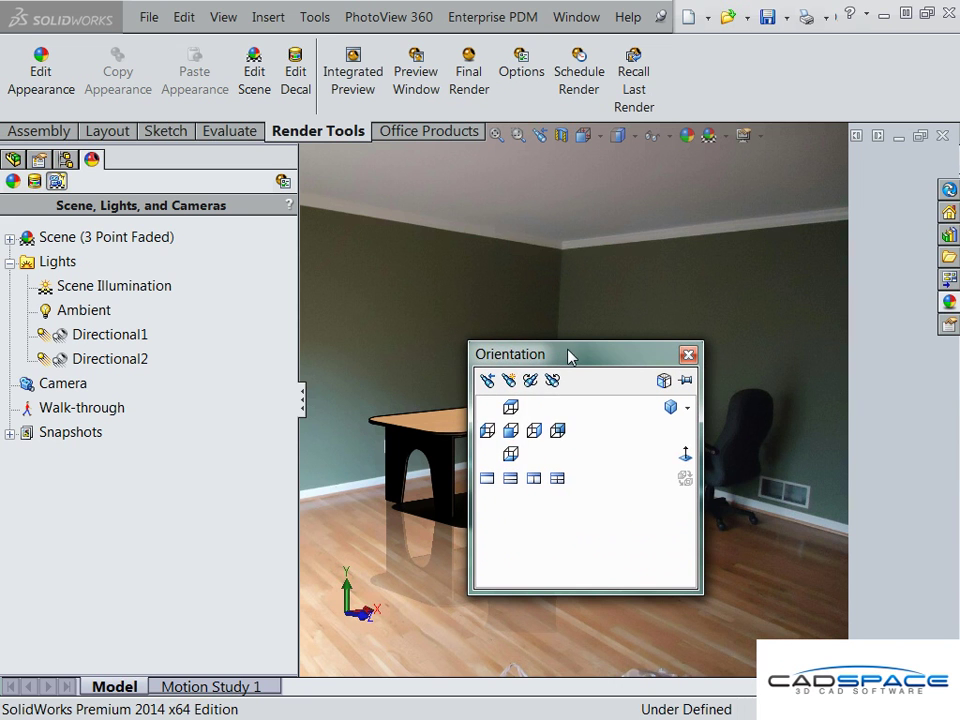
pyautogui.click(510, 381)
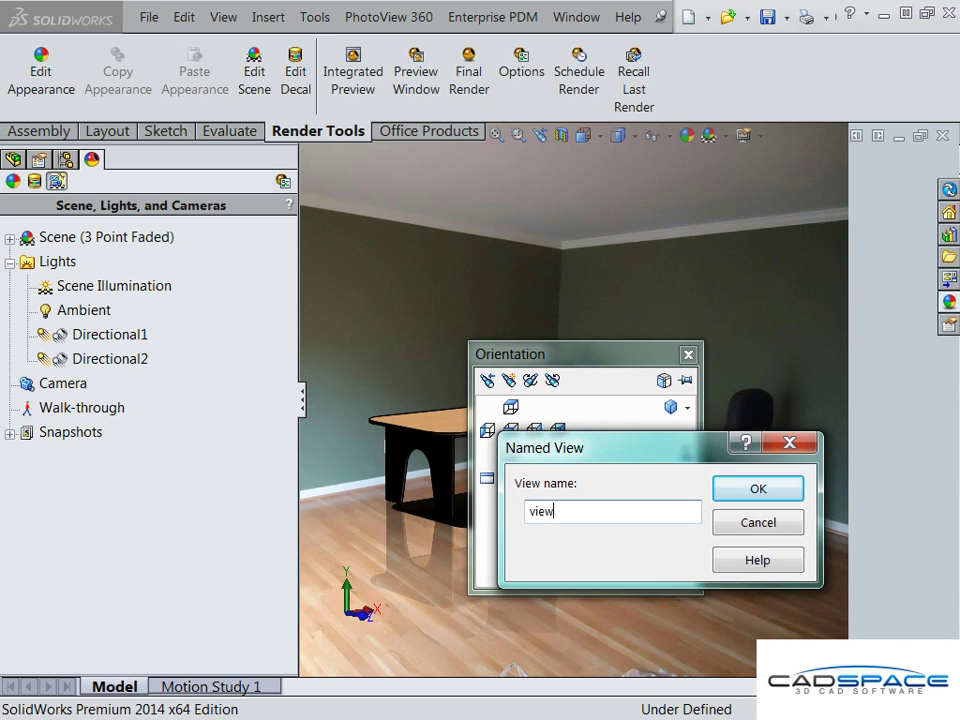
pyautogui.press('Return')
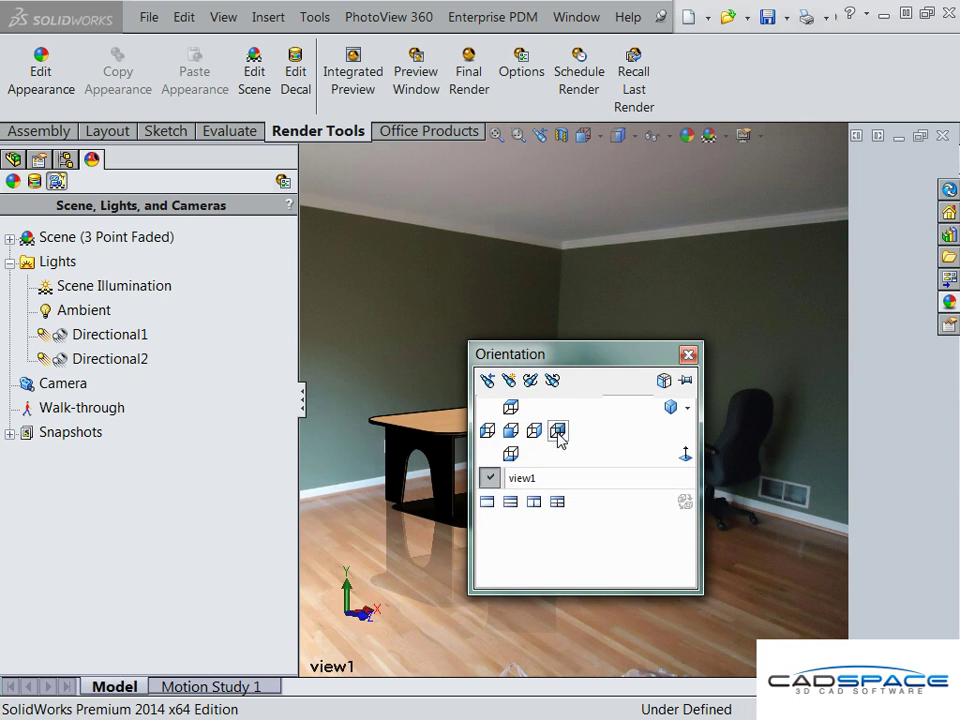
pyautogui.click(688, 354)
# Orbit away from view1 twice, restoring view1 from the orientation list each time.
pyautogui.moveTo(600, 455); pyautogui.dragTo(643, 260, button='middle')
pyautogui.press('space')
pyautogui.doubleClick(645, 494)
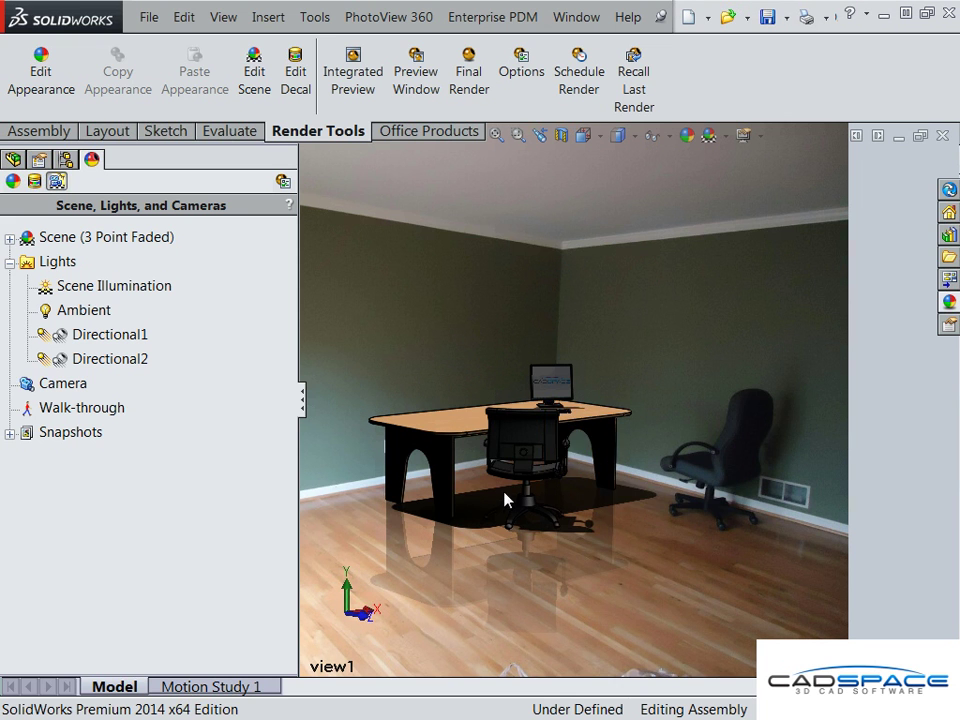
pyautogui.moveTo(506, 489); pyautogui.dragTo(527, 345, button='middle')
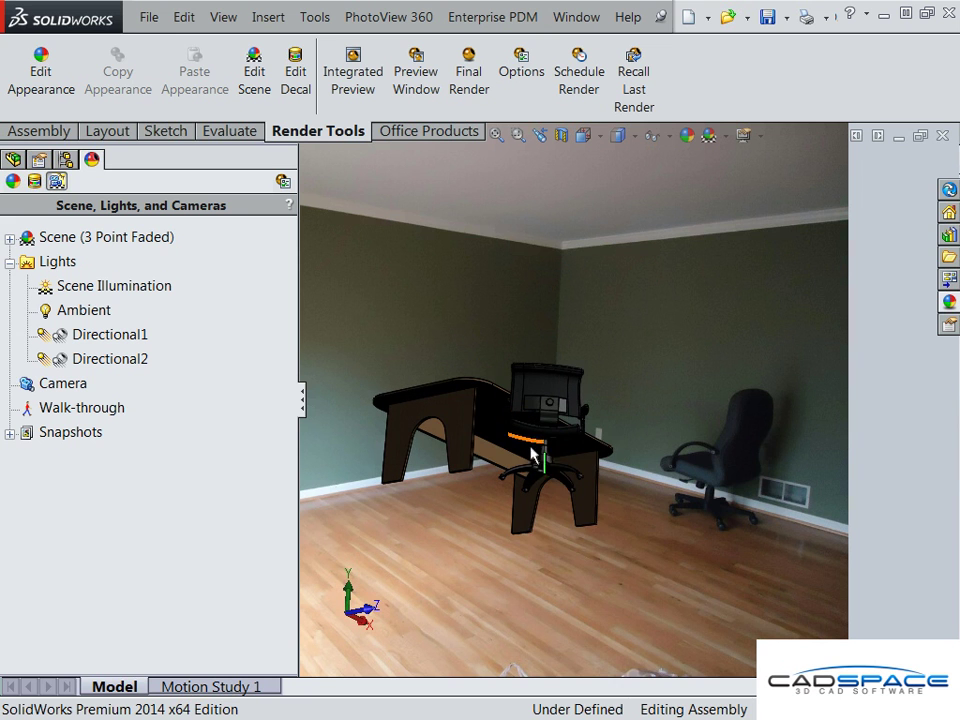
pyautogui.press('space')
pyautogui.click(587, 584)
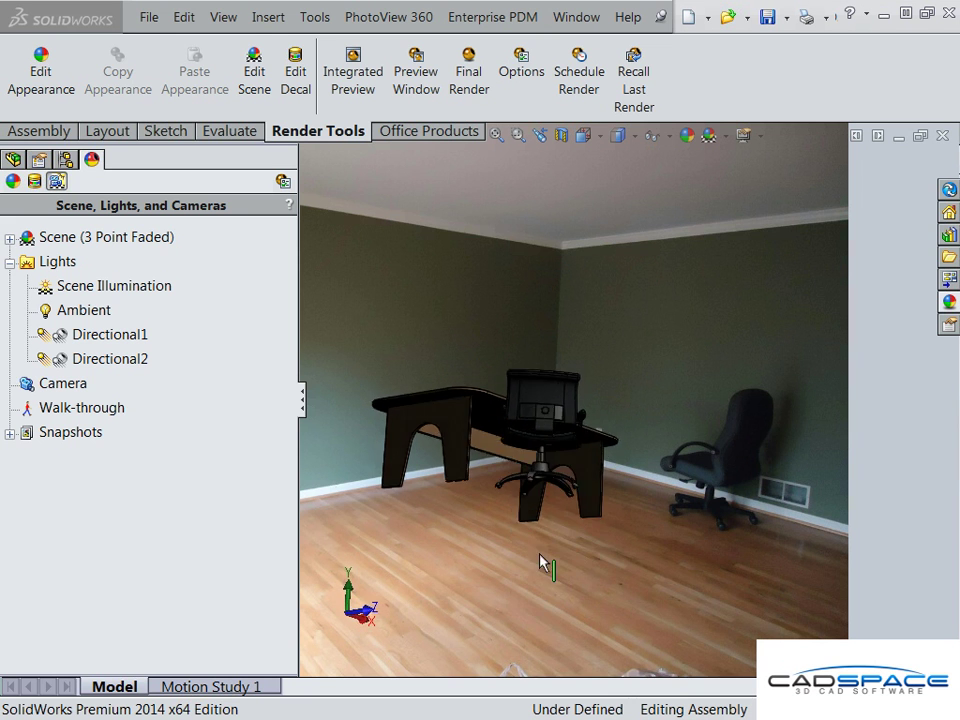
# Add a new camera and aim it at the monitor face as its target.
pyautogui.rightClick(66, 393)
pyautogui.click(78, 399)
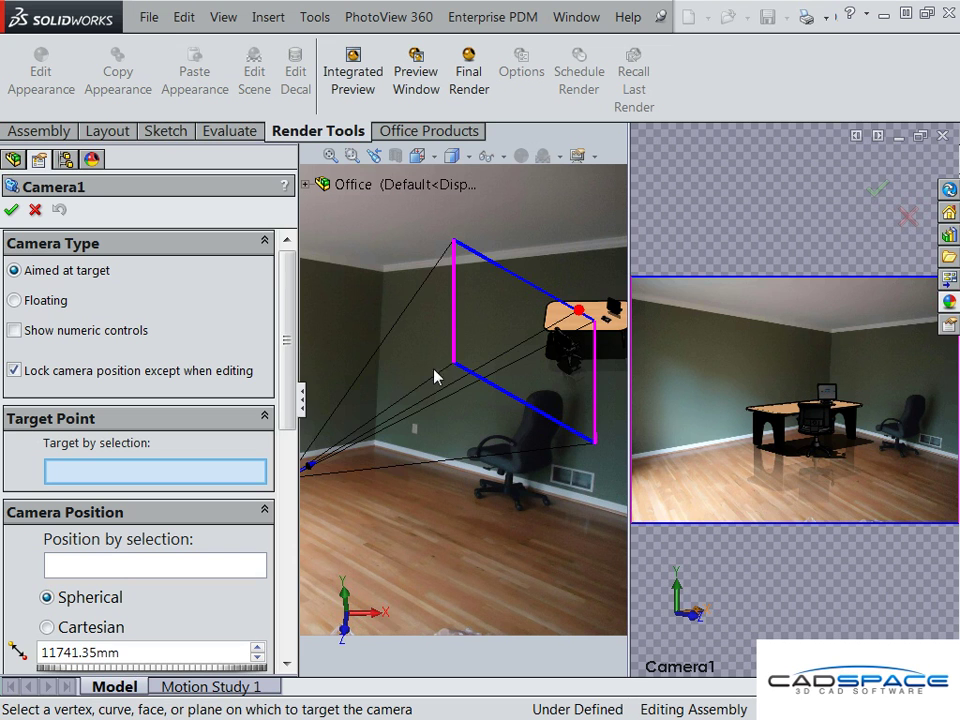
pyautogui.moveTo(436, 373); pyautogui.dragTo(458, 318, button='middle')
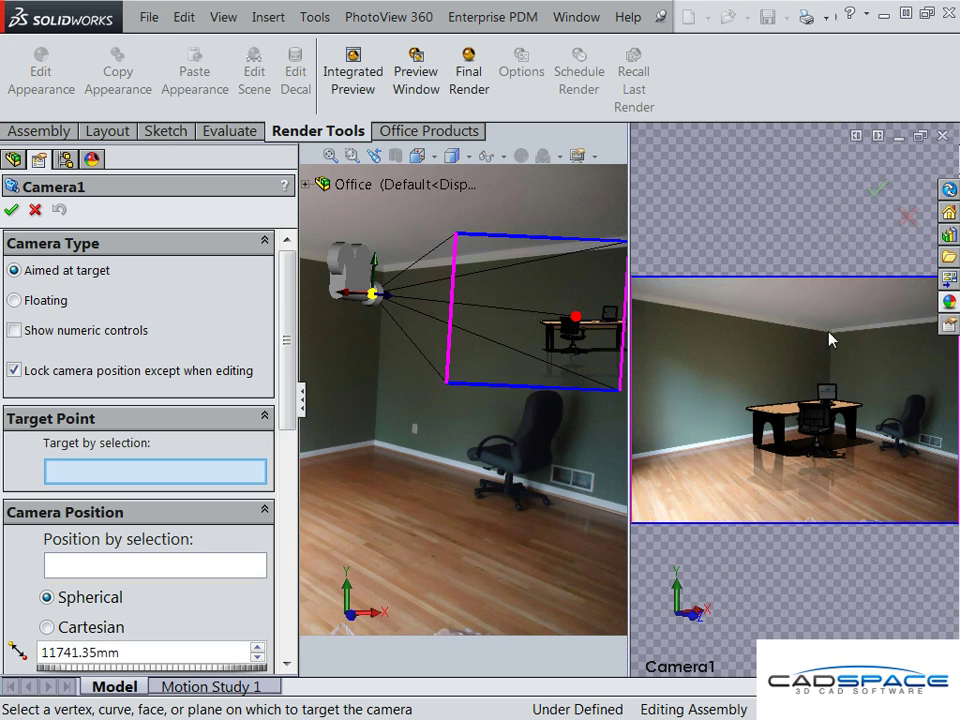
pyautogui.moveTo(628, 432); pyautogui.dragTo(598, 434)
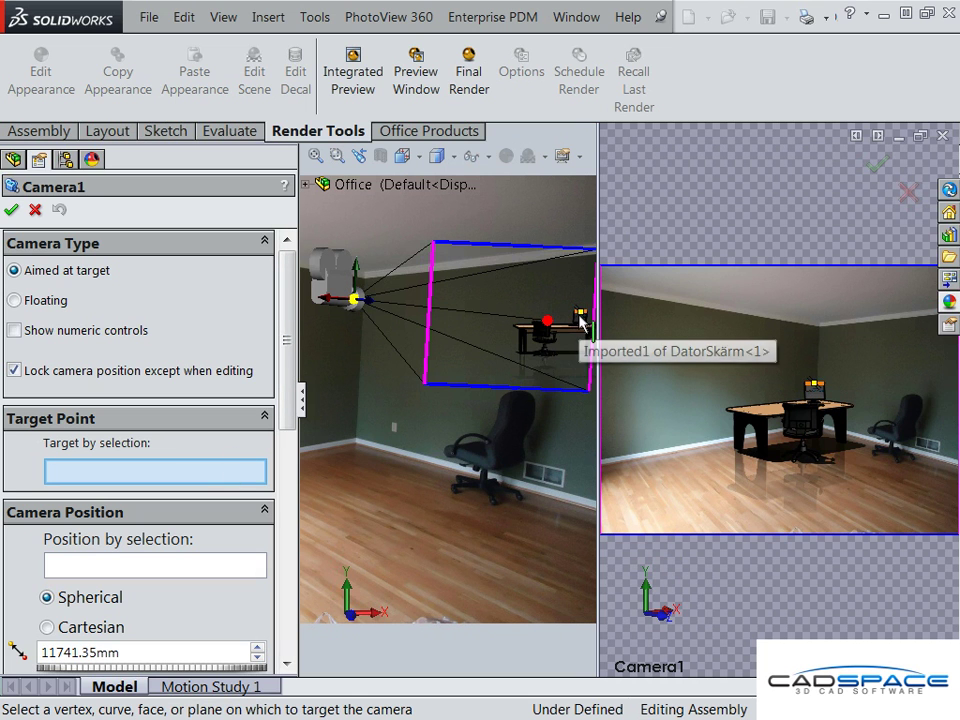
pyautogui.moveTo(581, 322); pyautogui.dragTo(583, 323, button='middle')
pyautogui.scroll(-5, 542, 336)
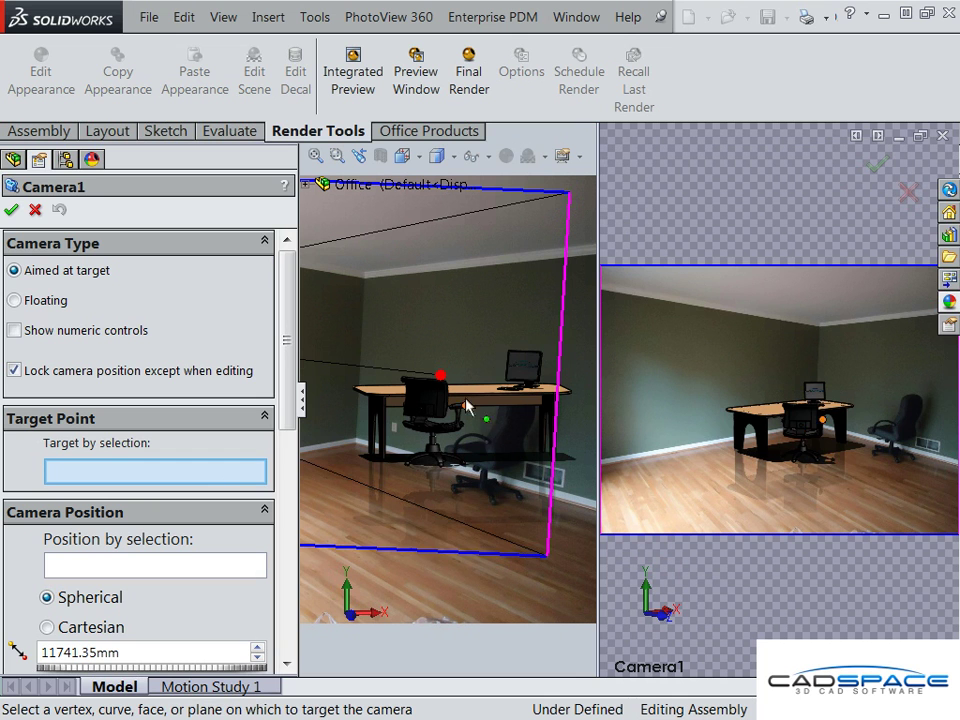
pyautogui.click(524, 369)
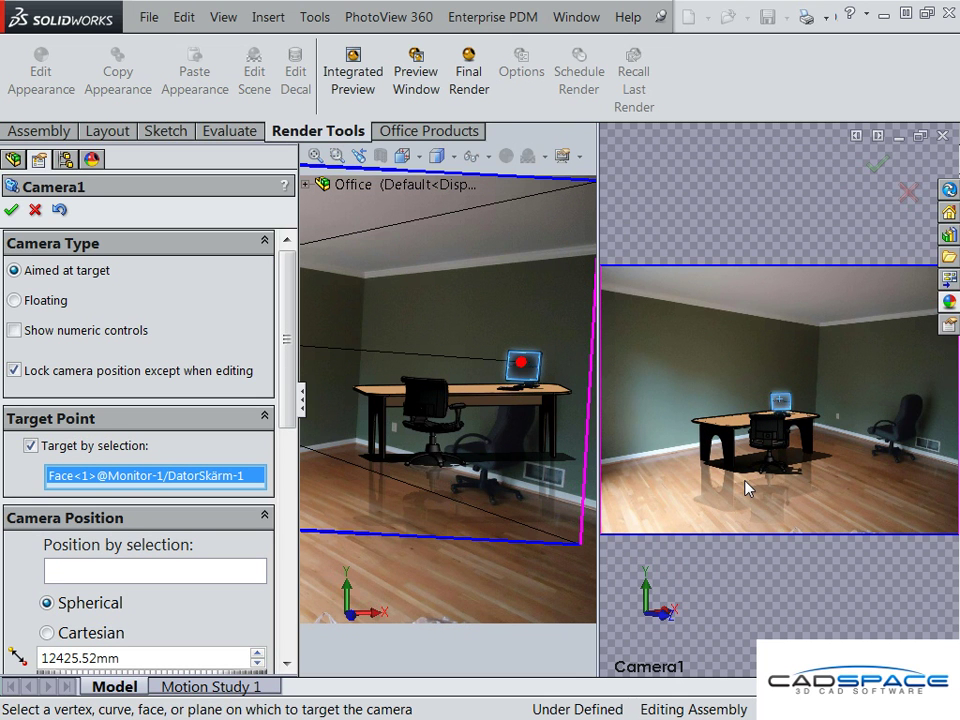
pyautogui.moveTo(750, 486); pyautogui.dragTo(763, 471)
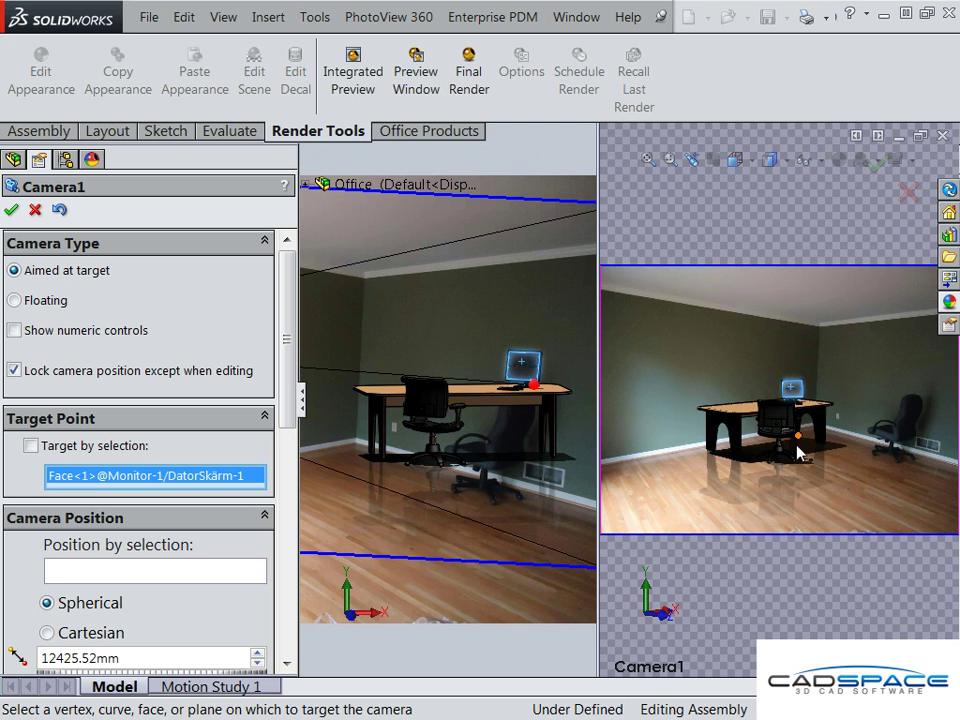
pyautogui.moveTo(290, 398); pyautogui.dragTo(279, 596)
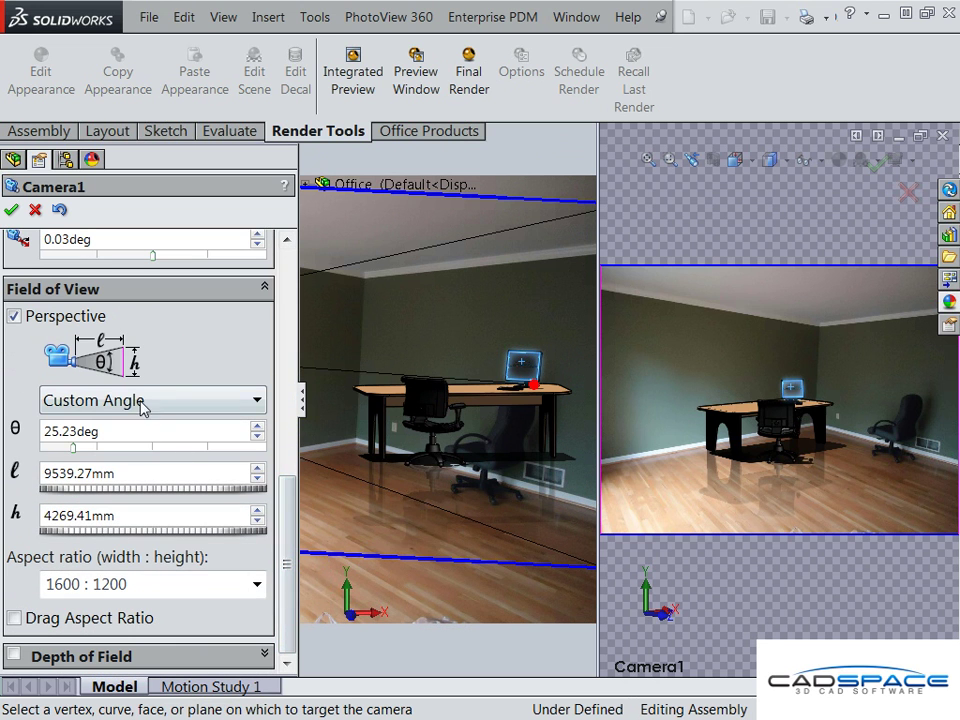
# Give Camera1 a 24mm Wide Angle lens, move it closer to the desk, and accept.
pyautogui.click(142, 401)
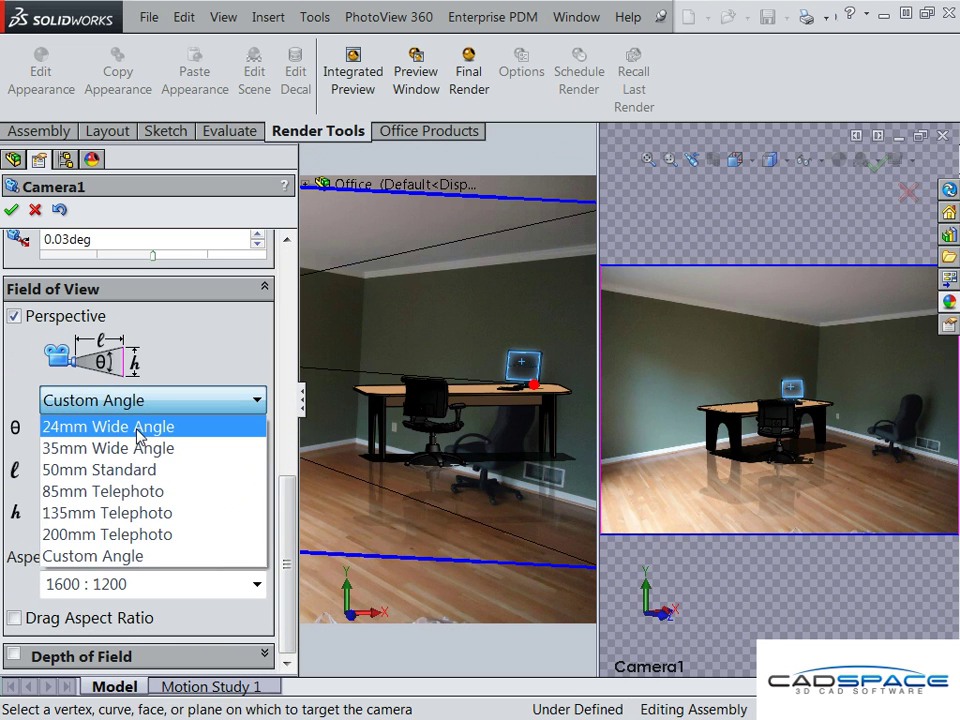
pyautogui.click(140, 428)
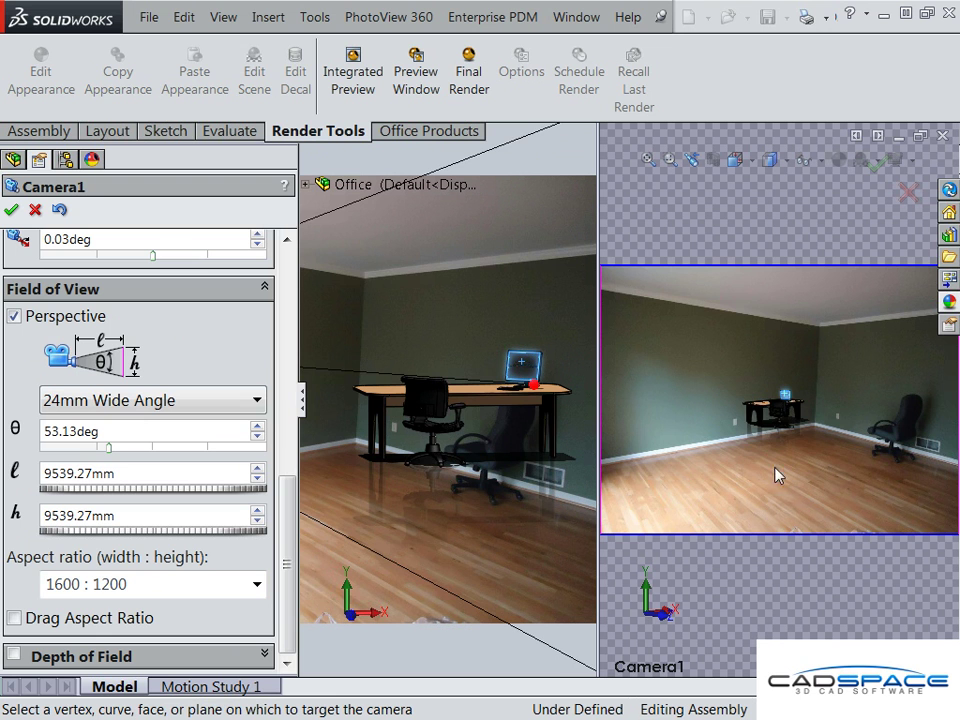
pyautogui.moveTo(770, 474); pyautogui.dragTo(835, 456)
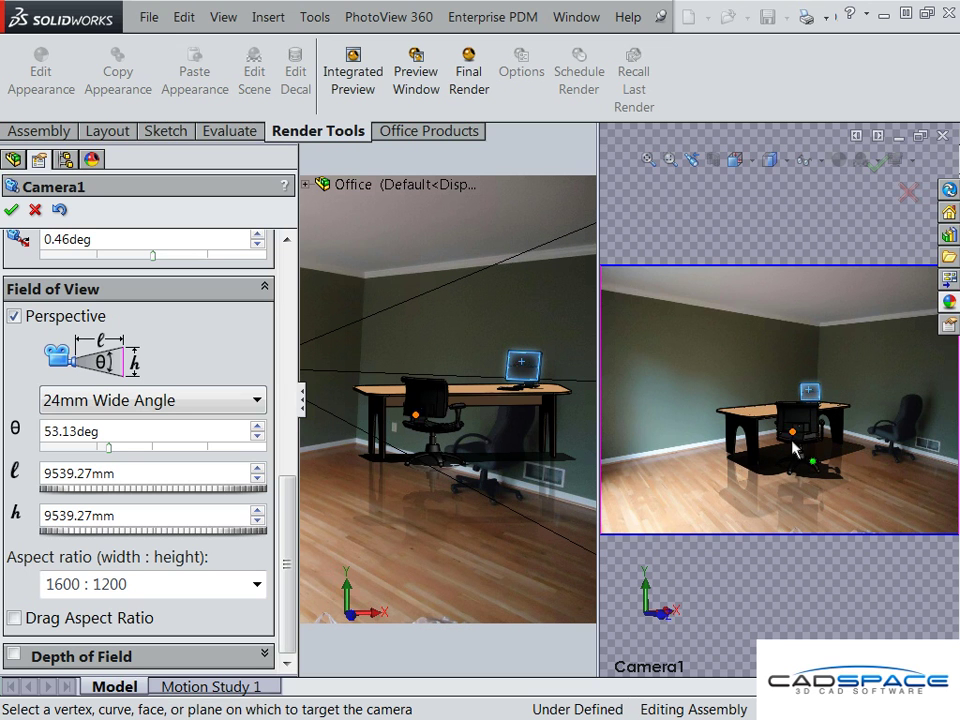
pyautogui.click(12, 210)
# View the scene through Camera1 and narrow the side panel to enlarge it.
pyautogui.press('space')
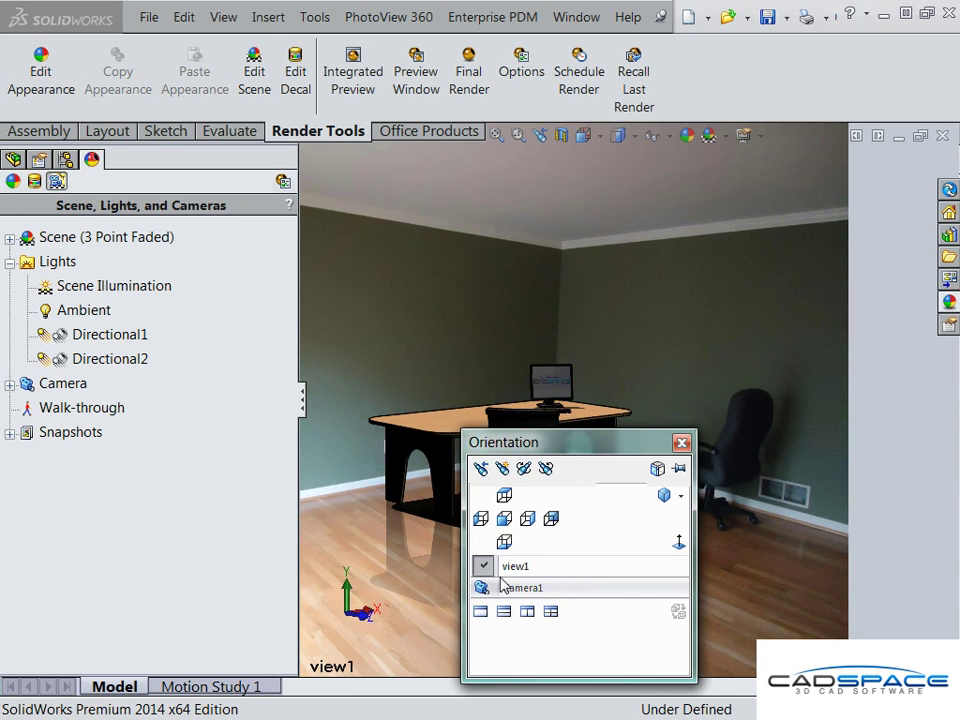
pyautogui.doubleClick(502, 590)
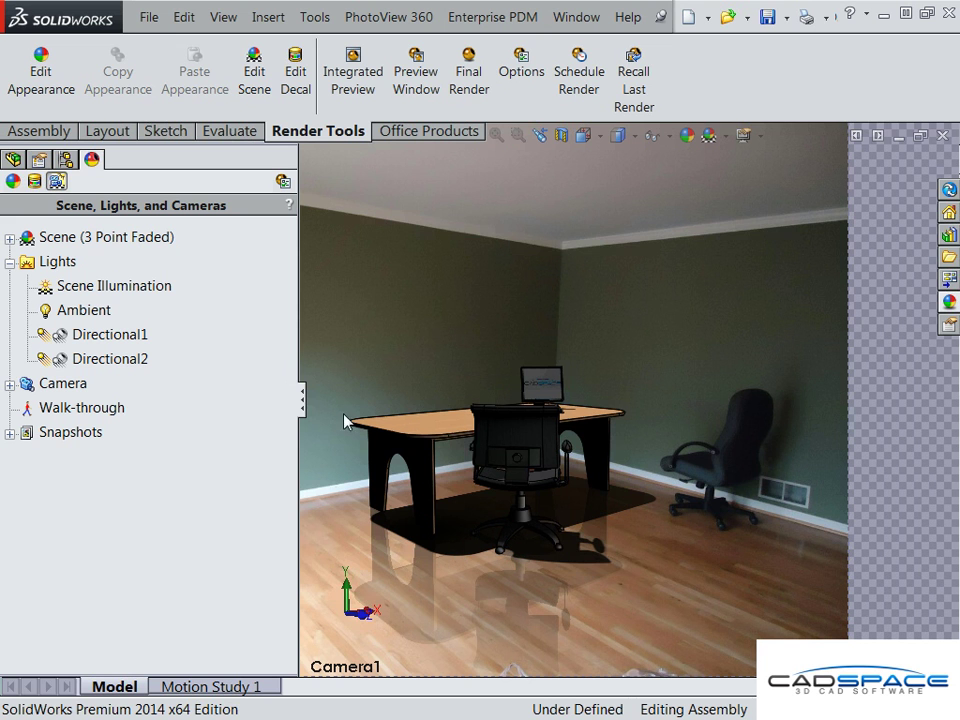
pyautogui.moveTo(302, 405); pyautogui.dragTo(237, 400)
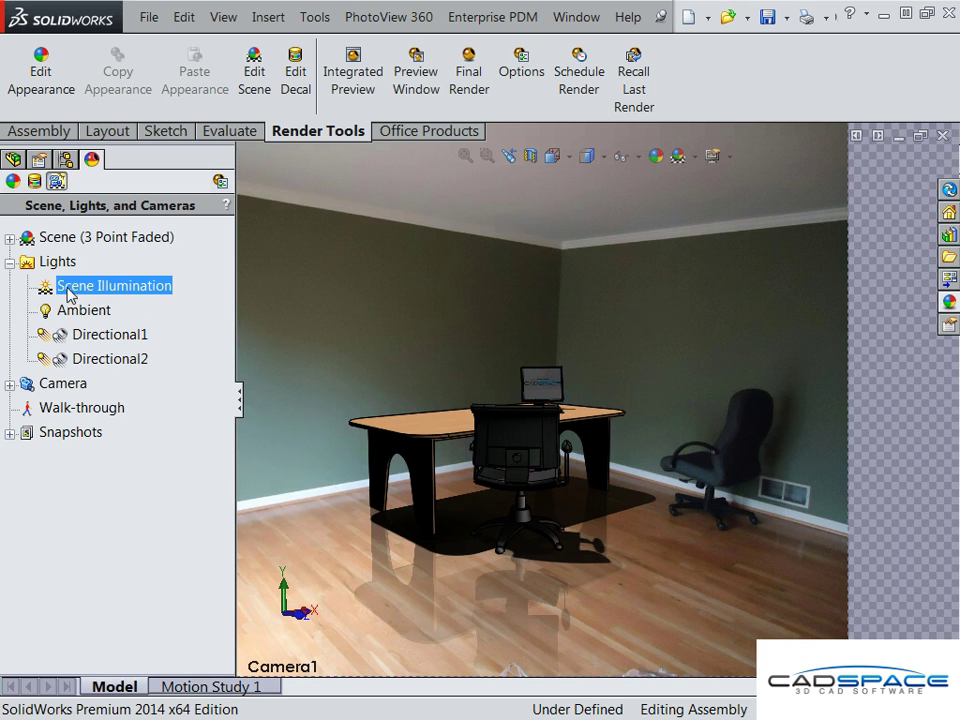
# Add a directional light aimed into the scene, turned on for PhotoView 360.
pyautogui.click(52, 264)
pyautogui.rightClick(57, 260)
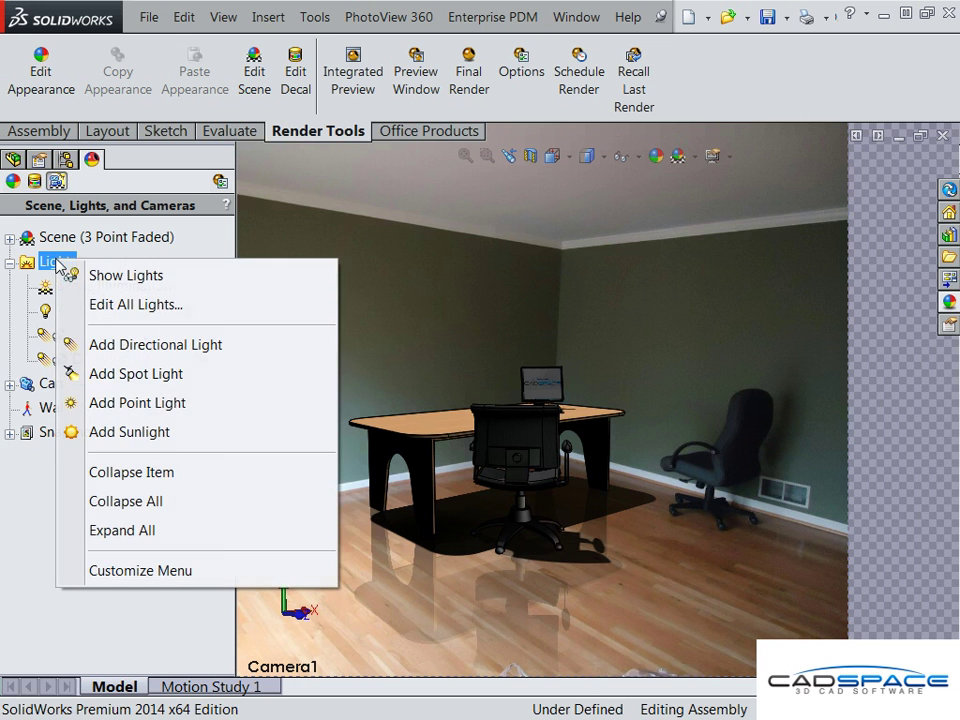
pyautogui.click(130, 344)
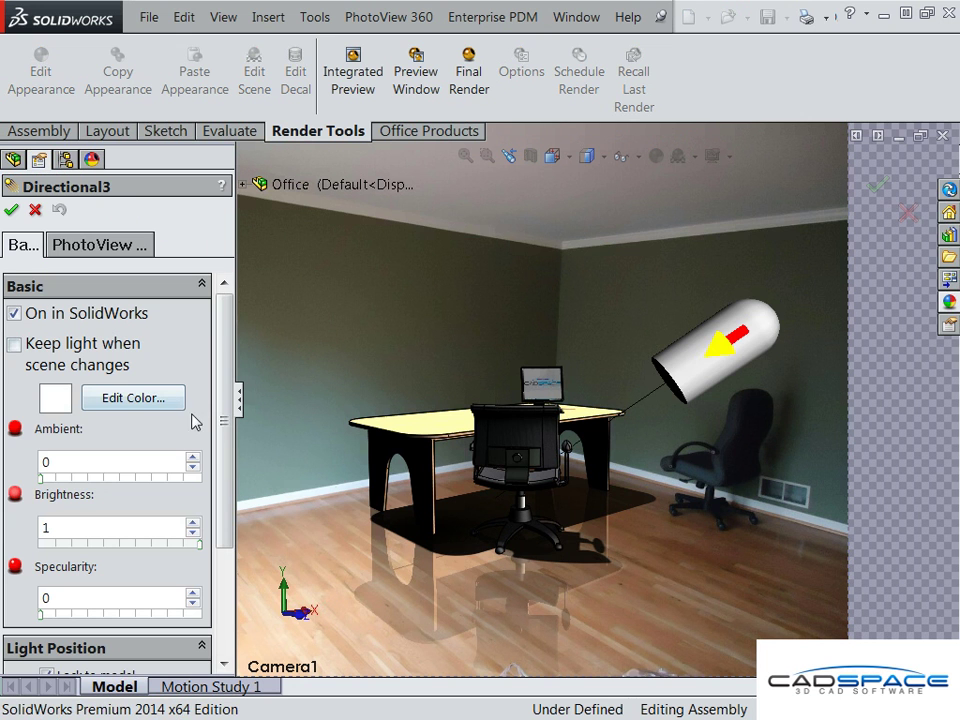
pyautogui.moveTo(740, 340); pyautogui.dragTo(137, 296)
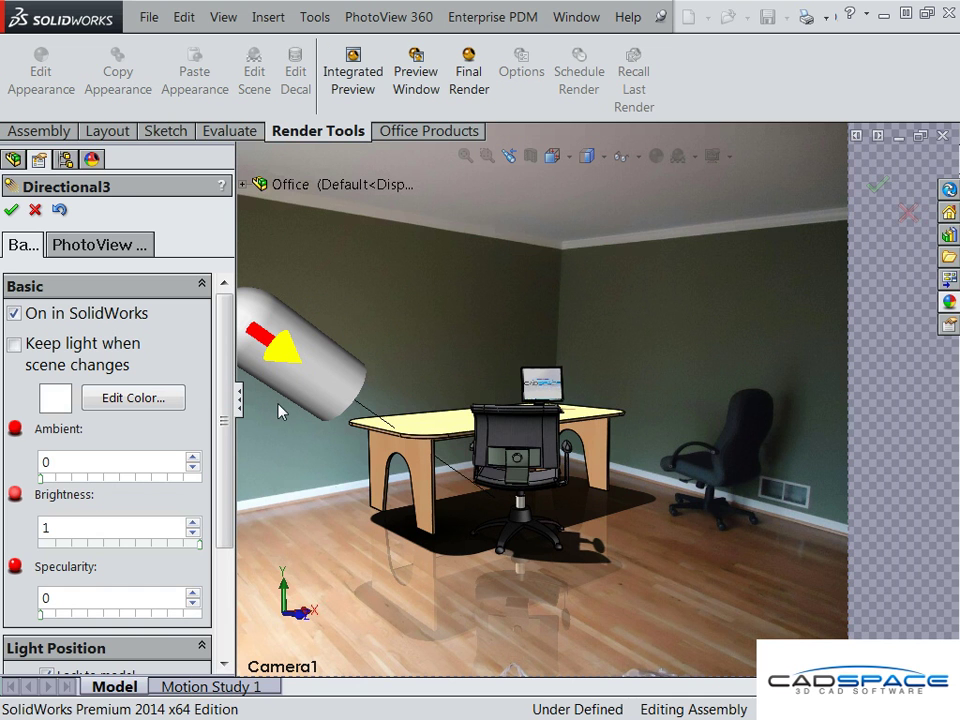
pyautogui.click(110, 246)
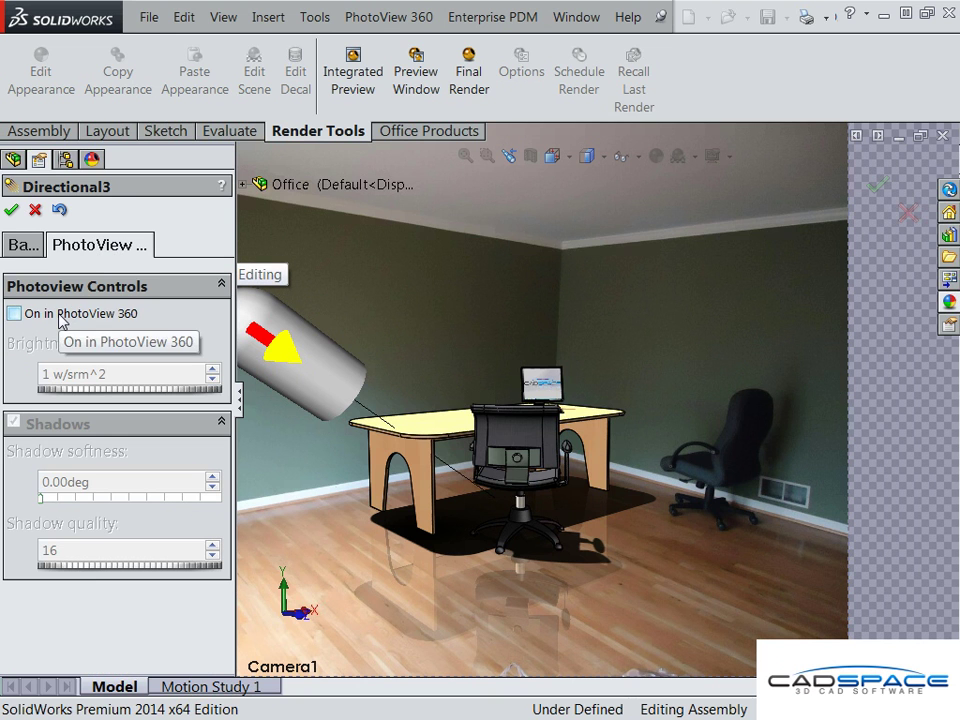
pyautogui.click(62, 314)
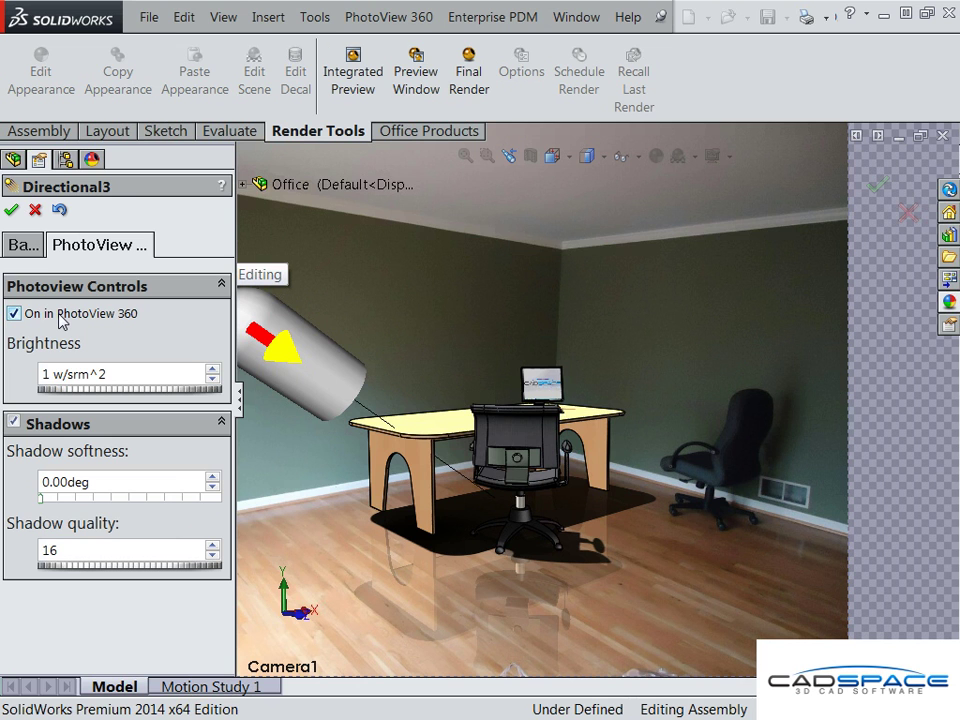
pyautogui.click(12, 212)
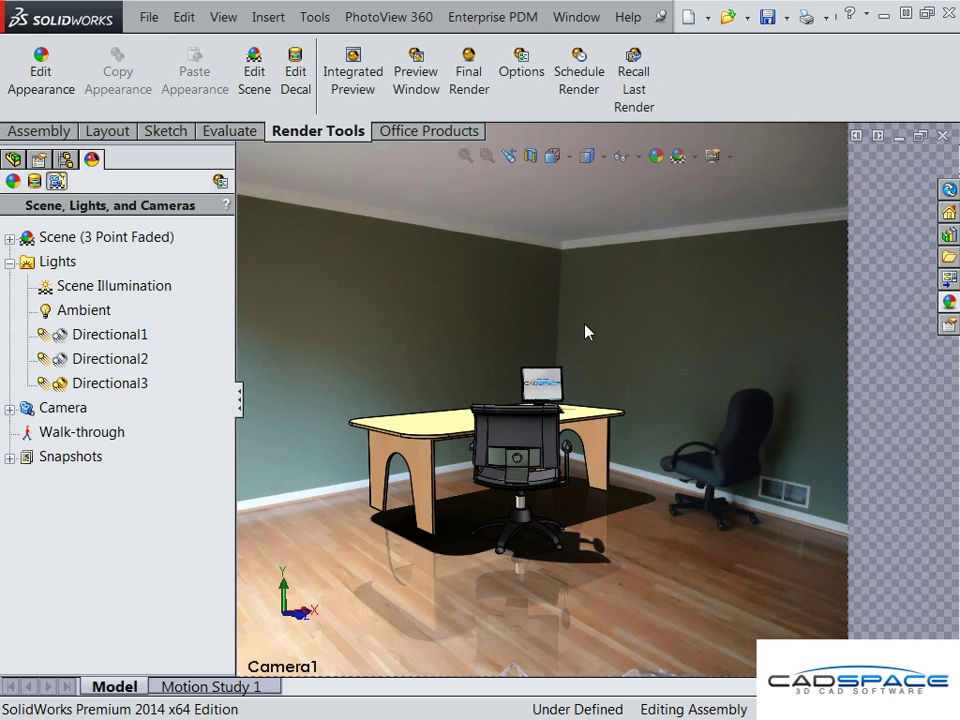
# Start the PhotoView 360 preview and move its window right to reveal the desk viewport.
pyautogui.click(416, 77)
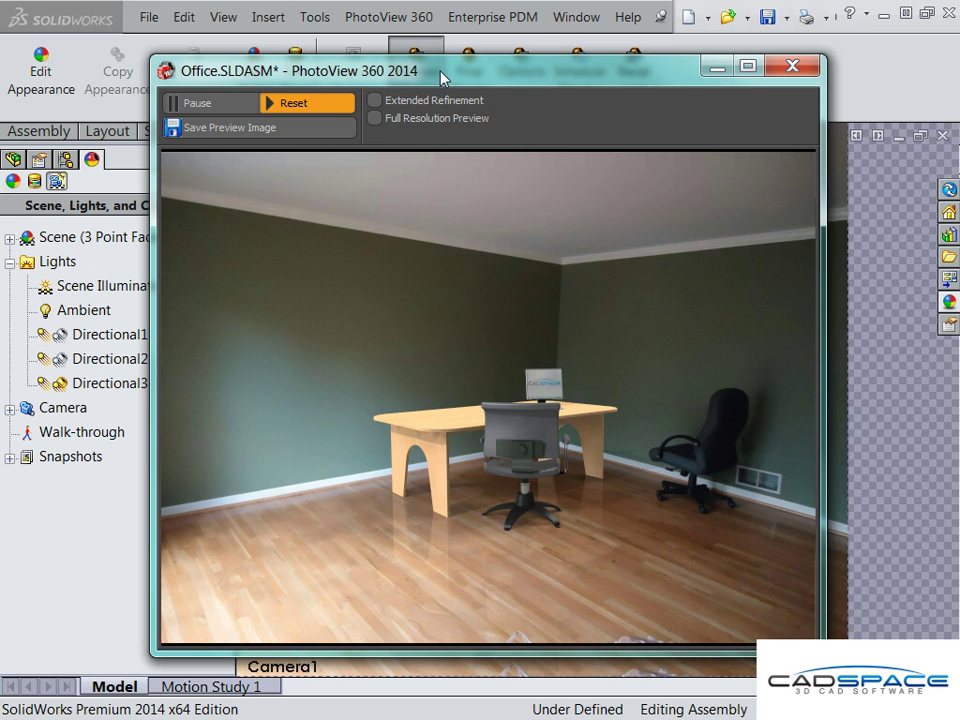
pyautogui.moveTo(445, 77); pyautogui.dragTo(831, 90)
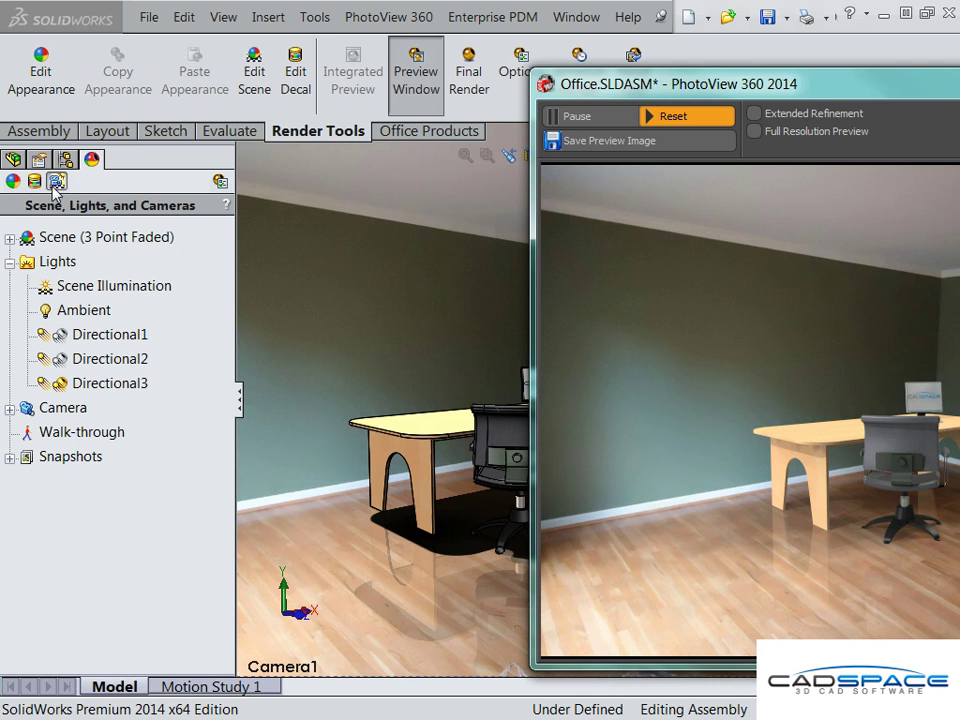
# Edit the grey cotton appearance, stepping its diffuse amount down through 0.40 and 0.22 to 0.17.
pyautogui.click(55, 240)
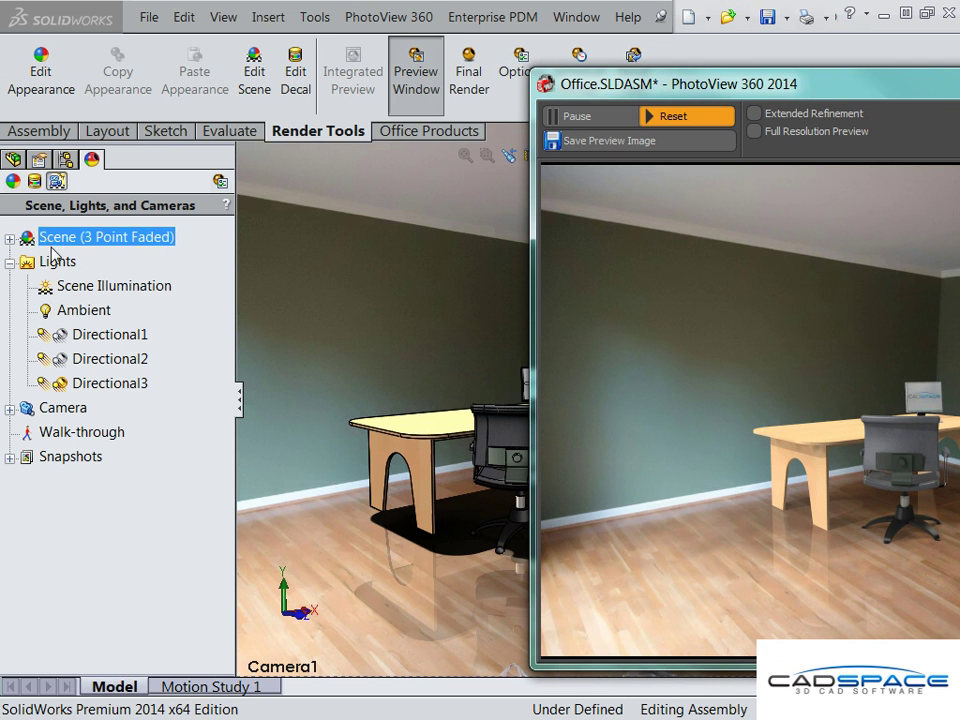
pyautogui.click(13, 182)
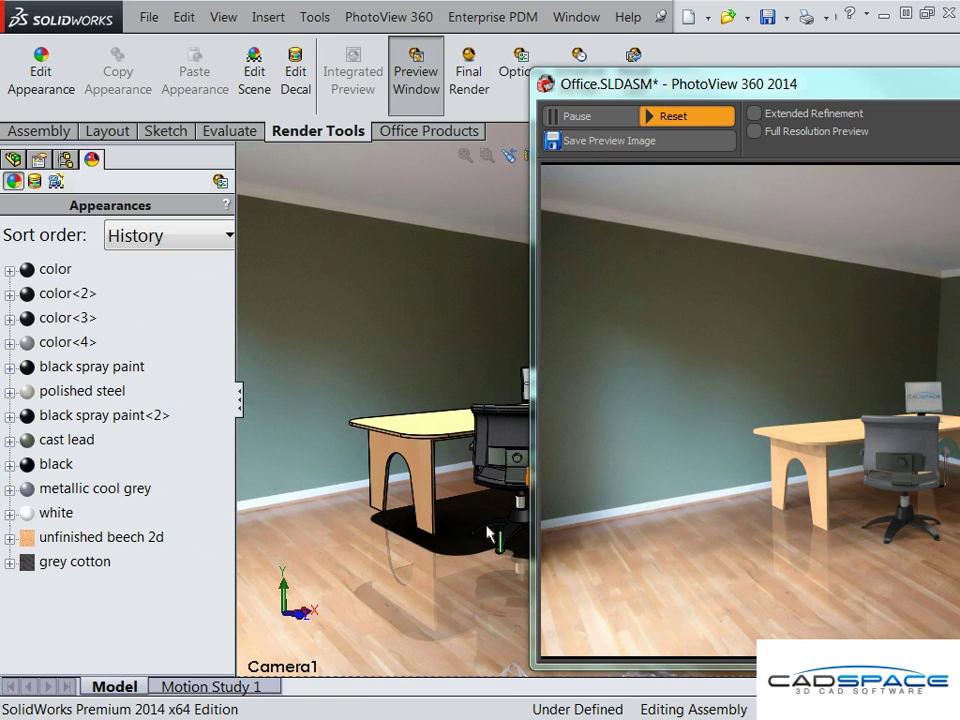
pyautogui.rightClick(60, 566)
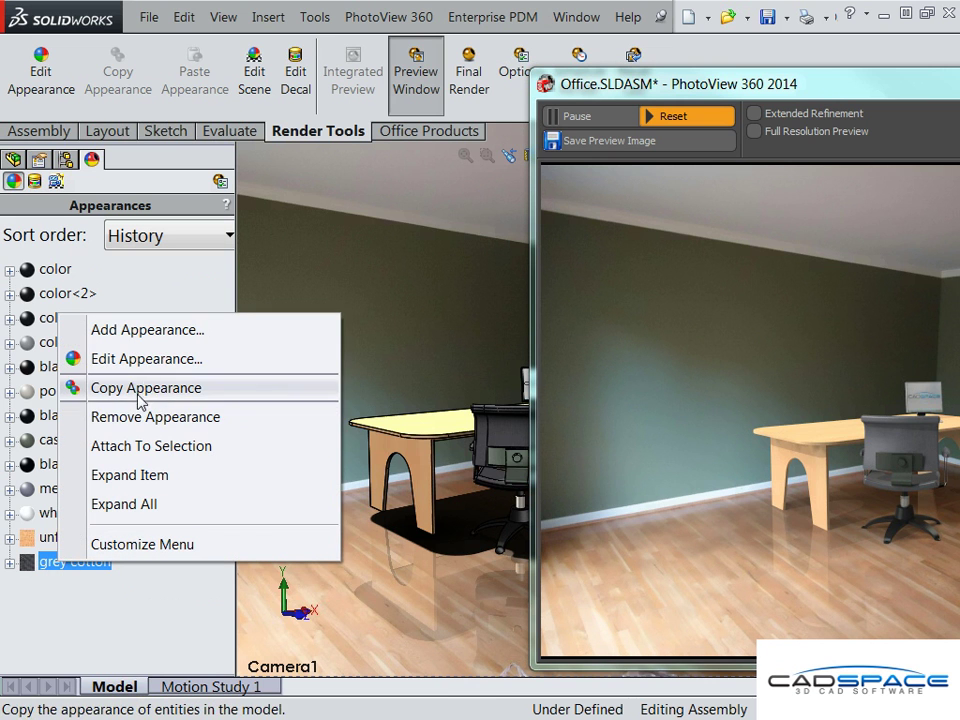
pyautogui.click(147, 359)
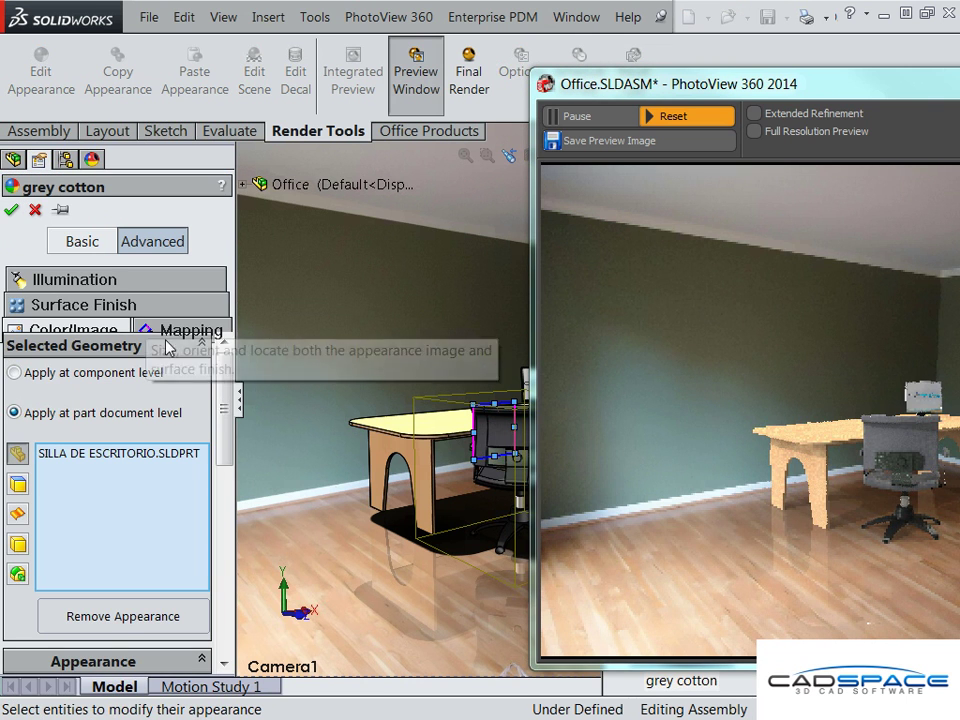
pyautogui.moveTo(240, 398); pyautogui.dragTo(264, 402)
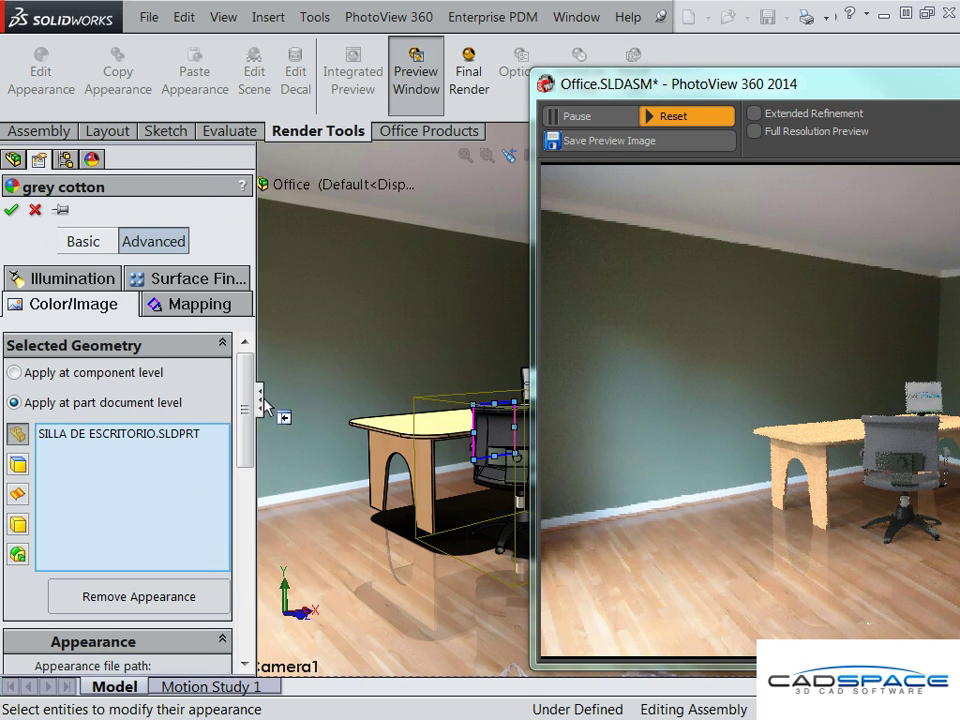
pyautogui.click(62, 278)
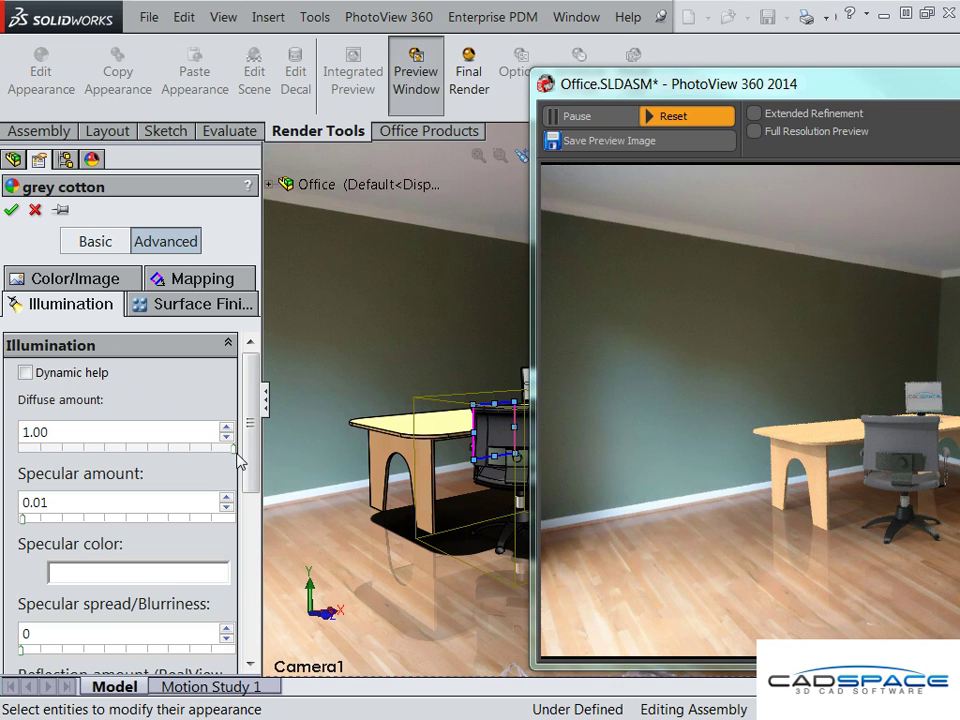
pyautogui.moveTo(236, 456); pyautogui.dragTo(66, 448)
pyautogui.doubleClick(67, 436)
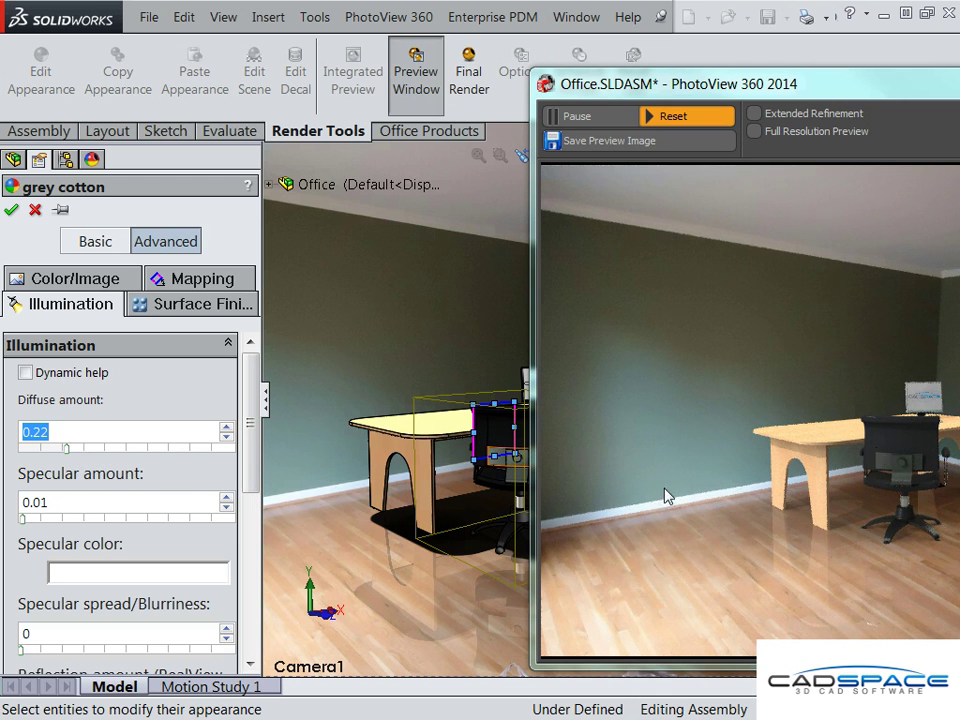
pyautogui.moveTo(66, 449); pyautogui.dragTo(56, 450)
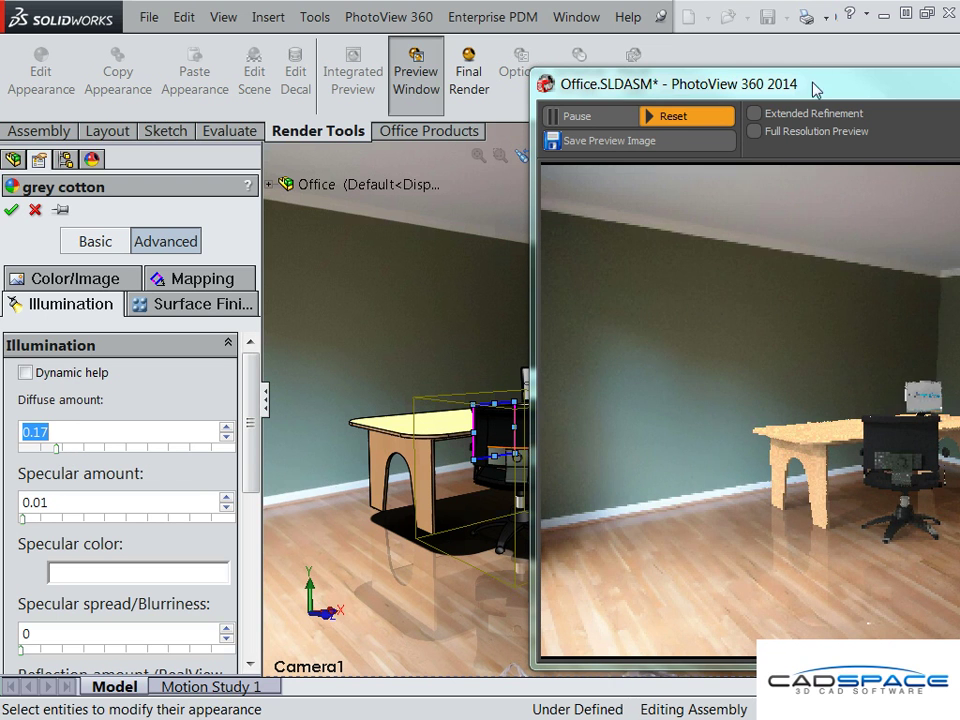
pyautogui.moveTo(822, 72); pyautogui.dragTo(558, 62)
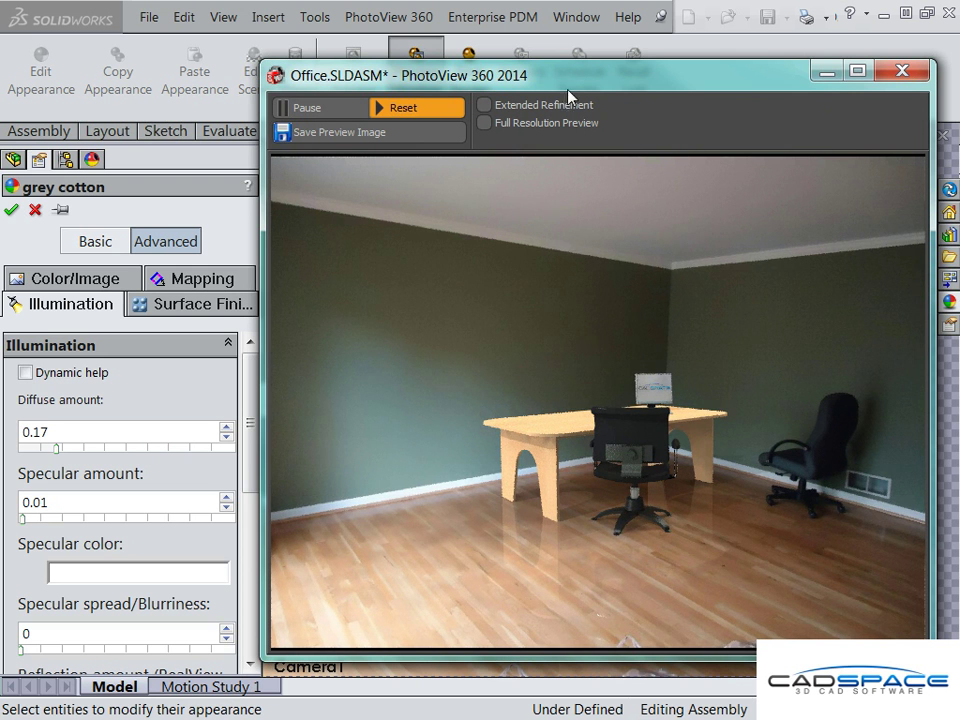
pyautogui.moveTo(575, 85); pyautogui.dragTo(750, 93)
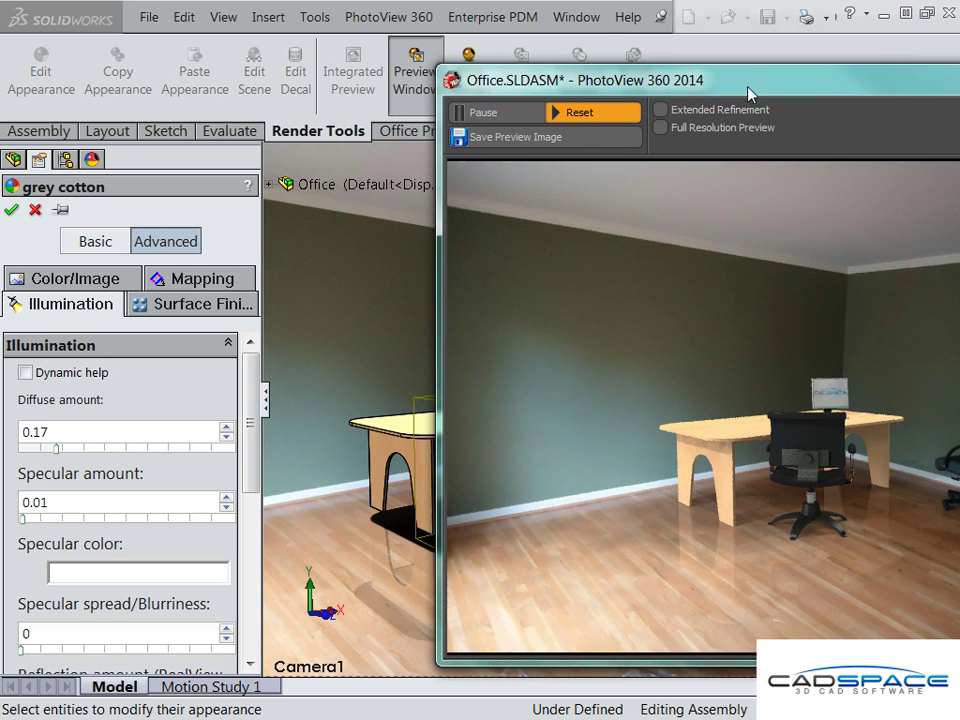
# Accept grey cotton, then lower the unfinished beech 2d diffuse amount to 0.65.
pyautogui.click(11, 209)
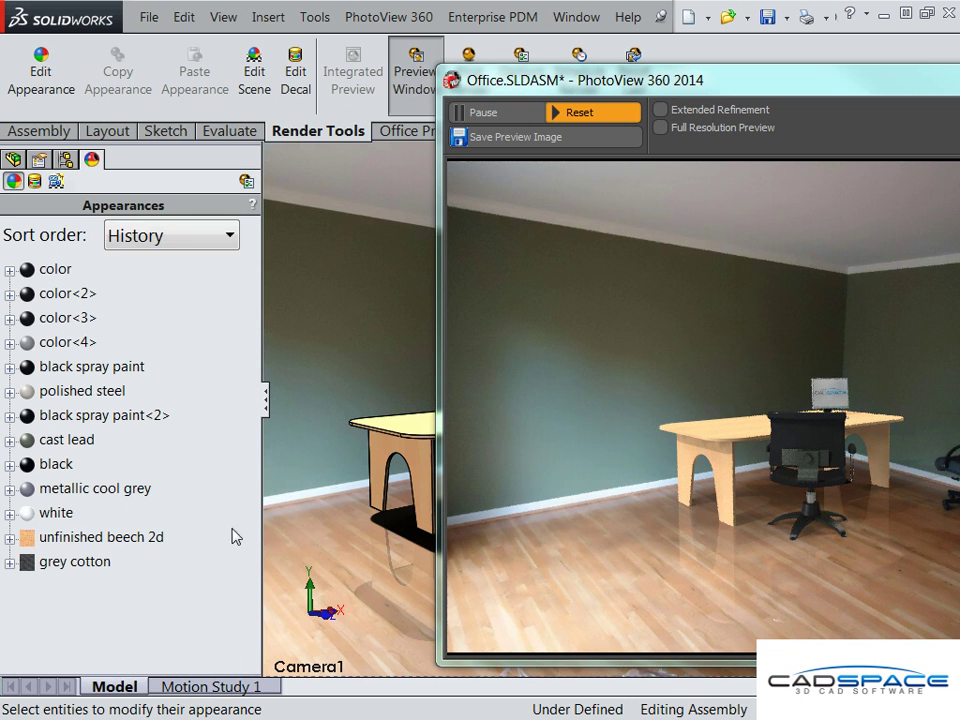
pyautogui.rightClick(122, 538)
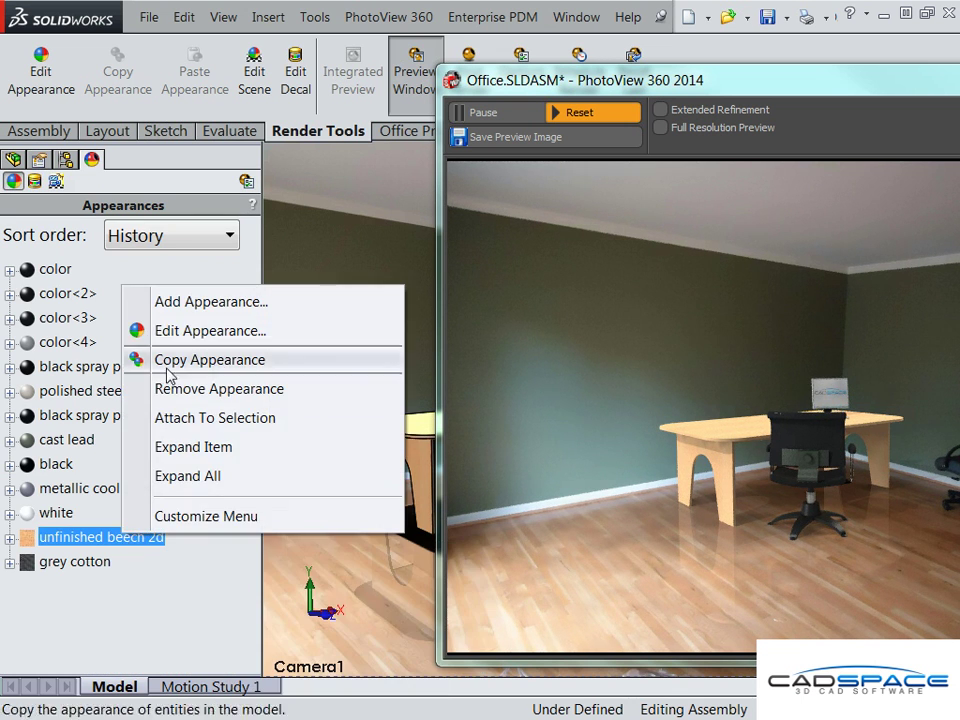
pyautogui.click(193, 340)
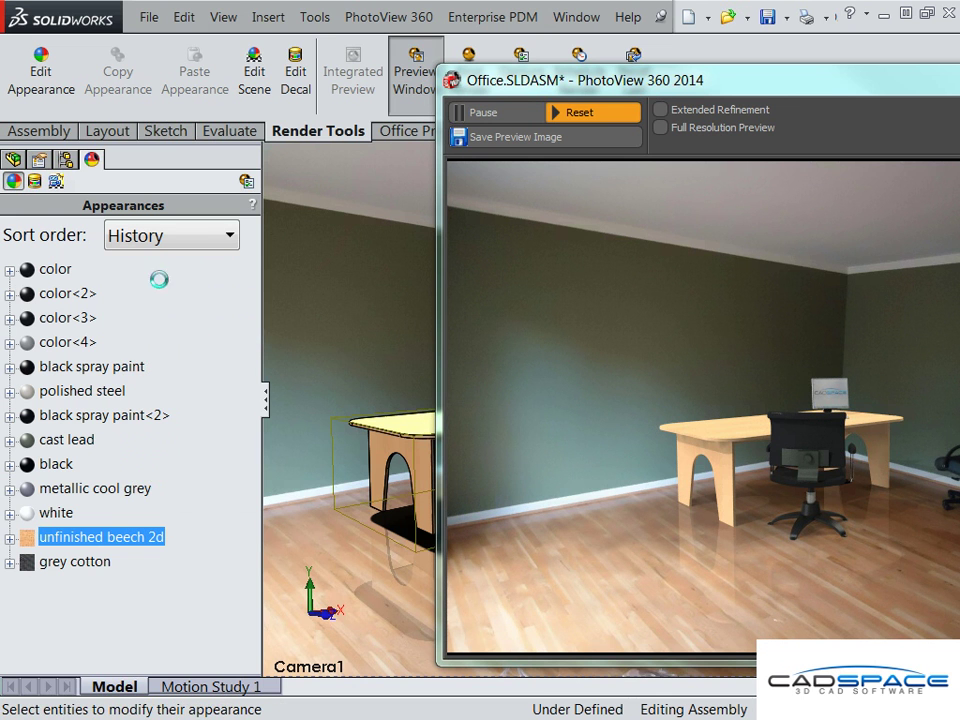
pyautogui.click(45, 272)
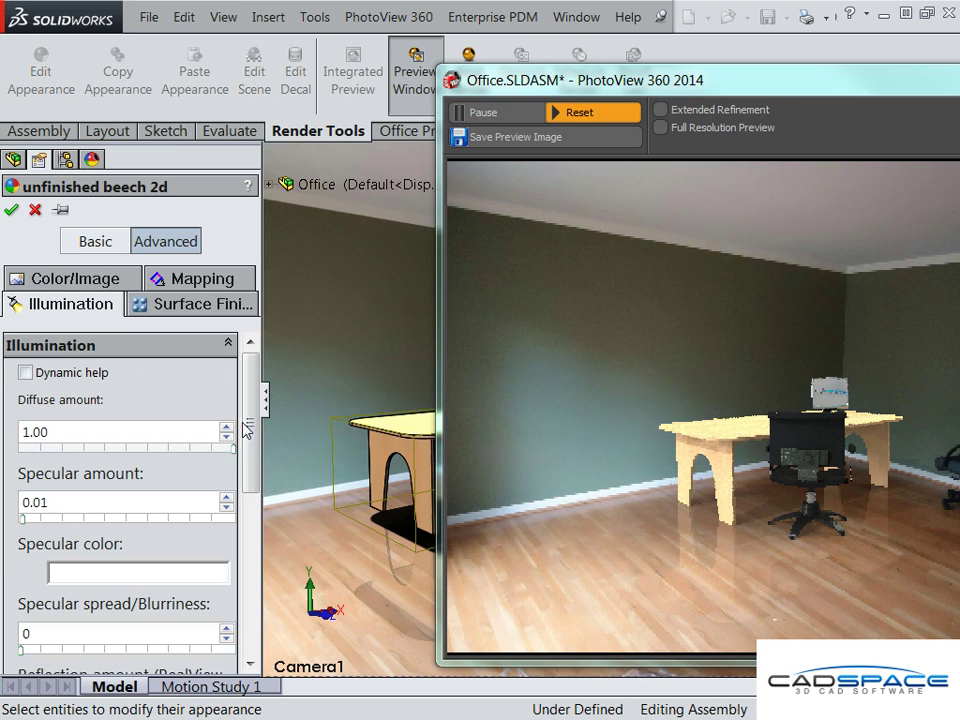
pyautogui.moveTo(233, 456); pyautogui.dragTo(182, 460)
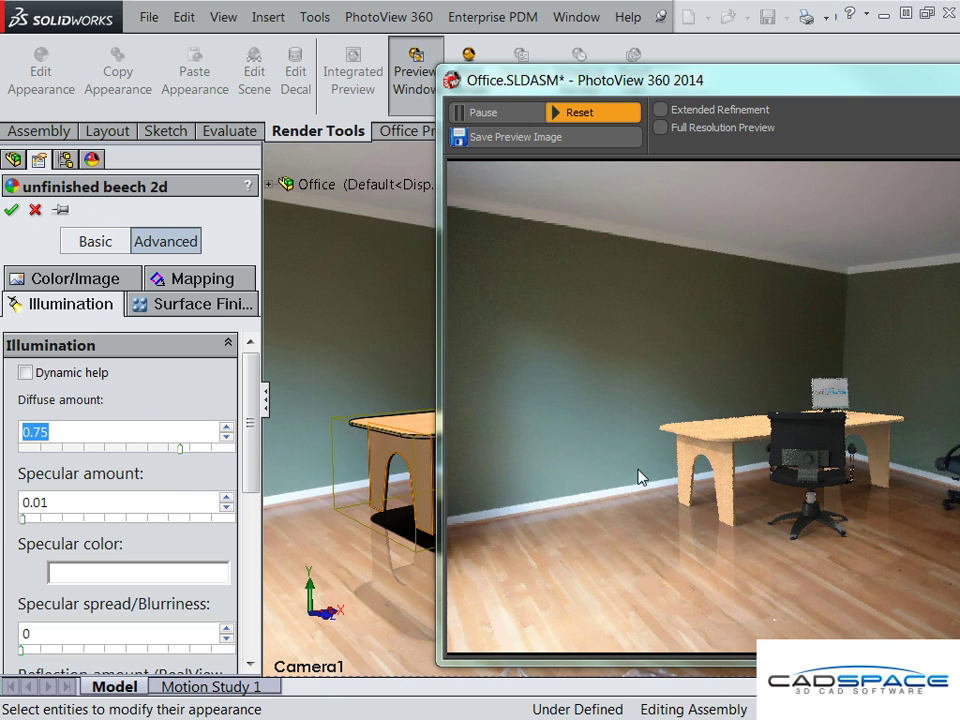
pyautogui.moveTo(180, 452); pyautogui.dragTo(159, 452)
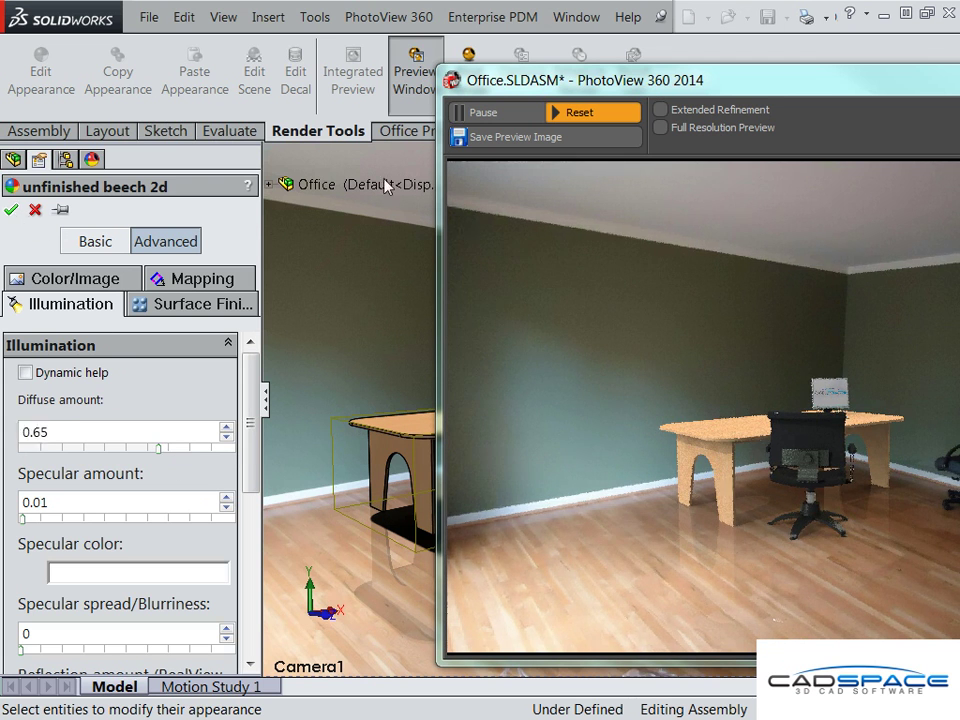
pyautogui.press('Return')
pyautogui.moveTo(755, 90); pyautogui.dragTo(531, 89)
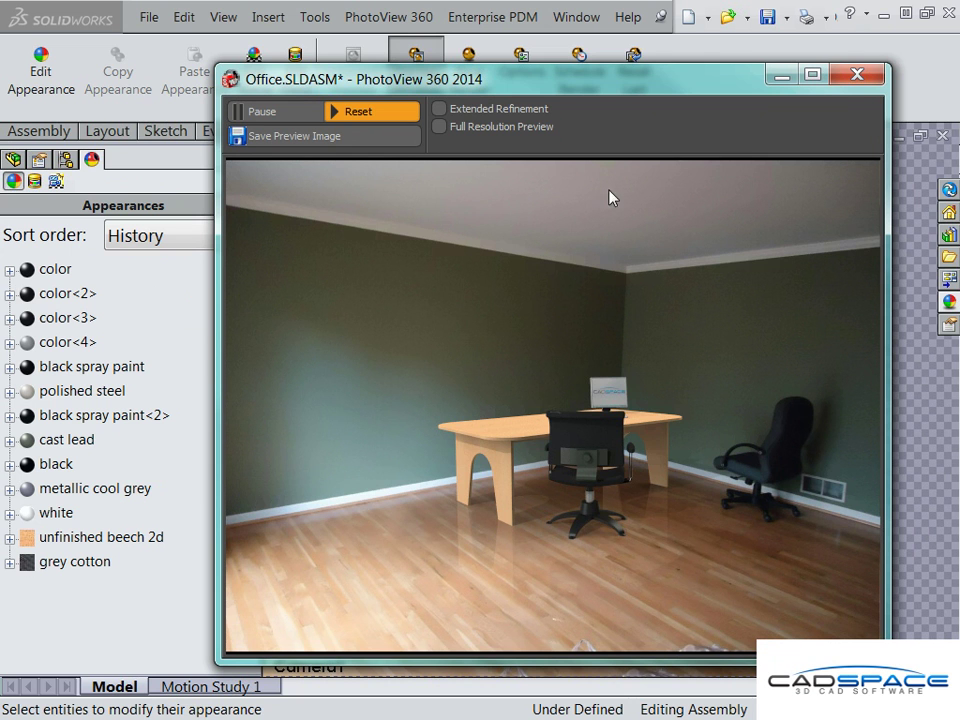
pyautogui.click(543, 58)
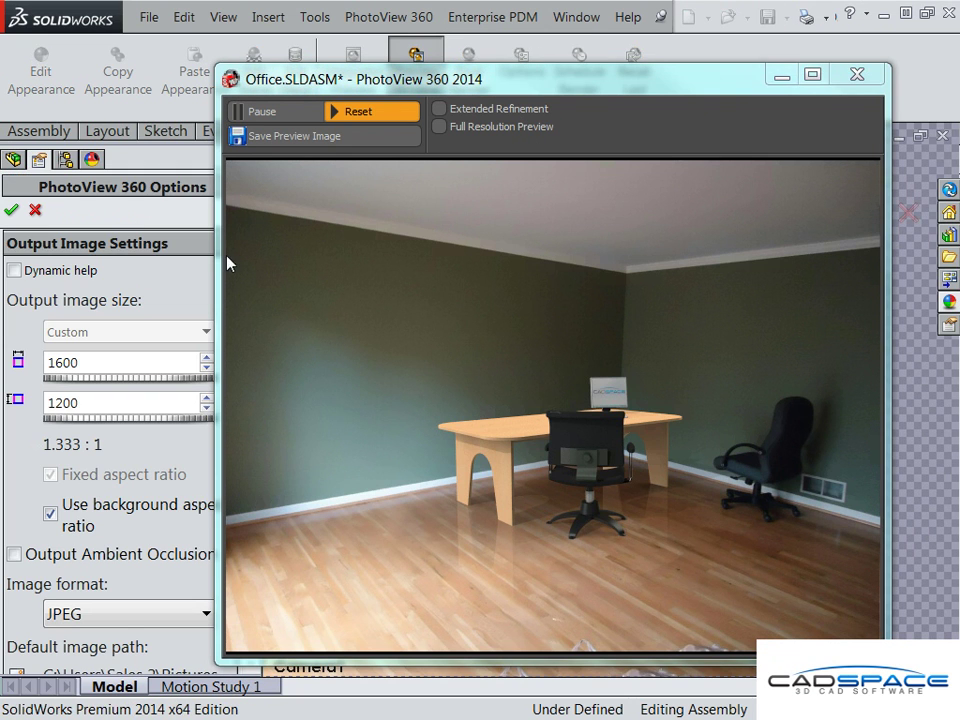
pyautogui.moveTo(435, 88); pyautogui.dragTo(495, 86)
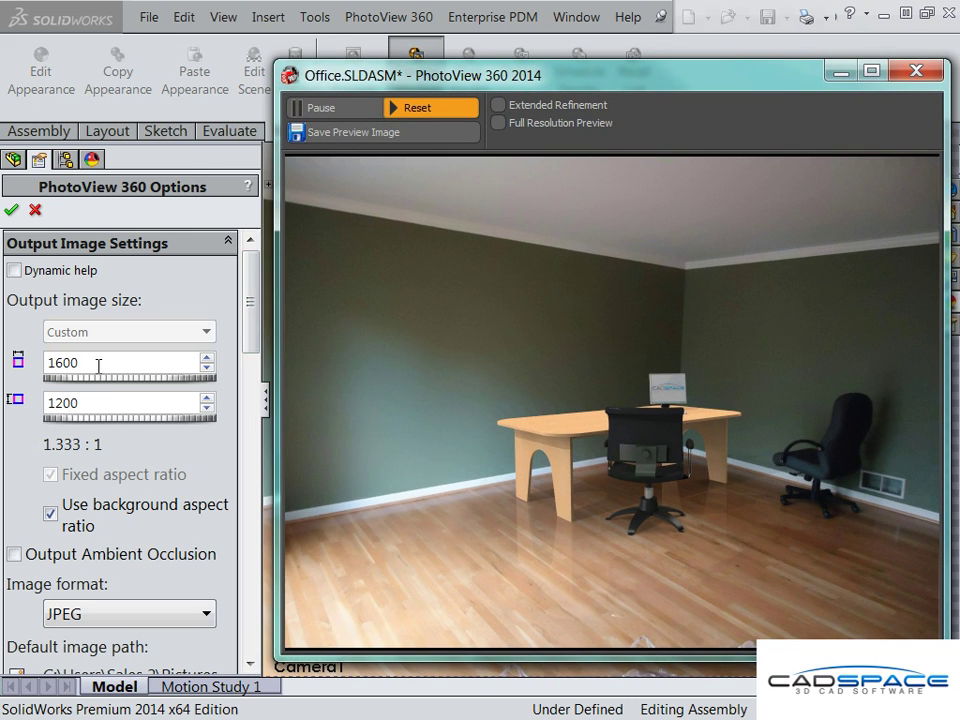
pyautogui.moveTo(94, 364); pyautogui.dragTo(41, 370)
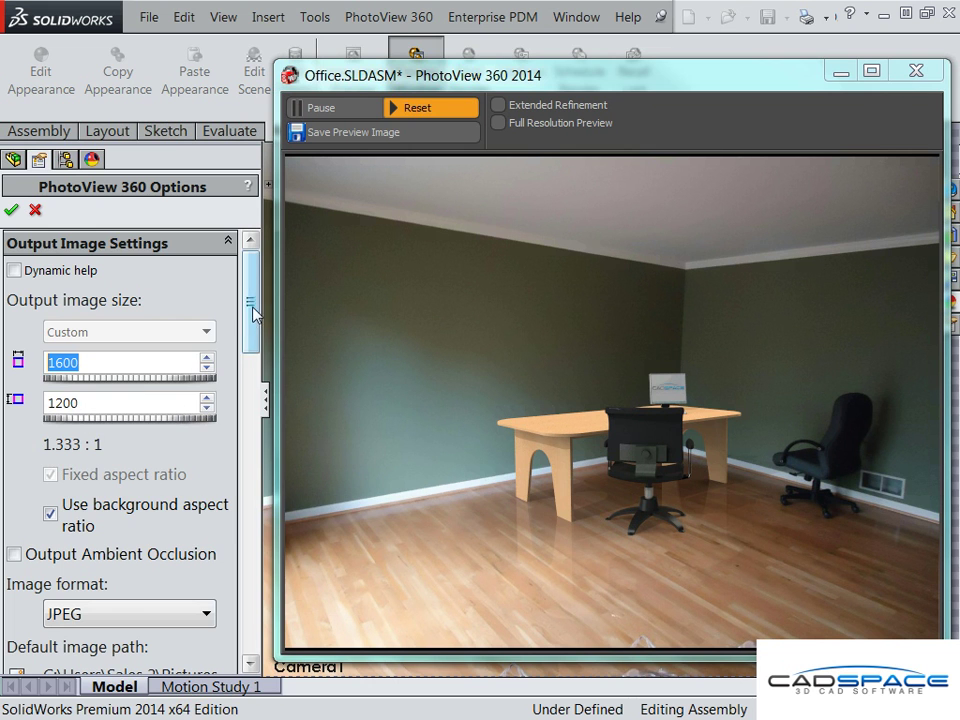
pyautogui.moveTo(250, 321); pyautogui.dragTo(252, 428)
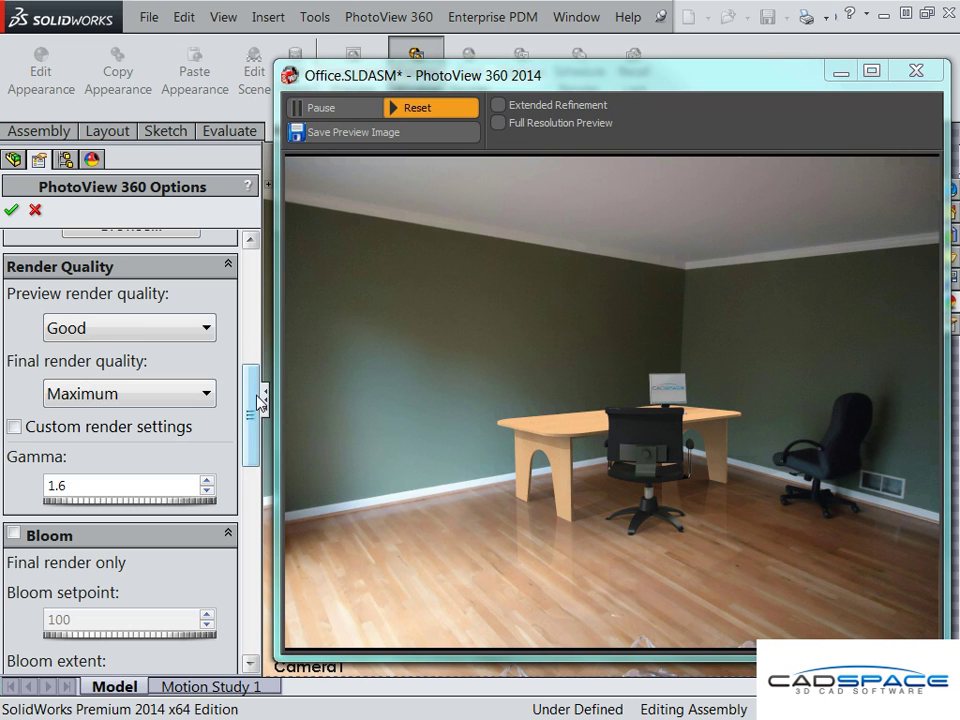
pyautogui.moveTo(255, 405); pyautogui.dragTo(253, 600)
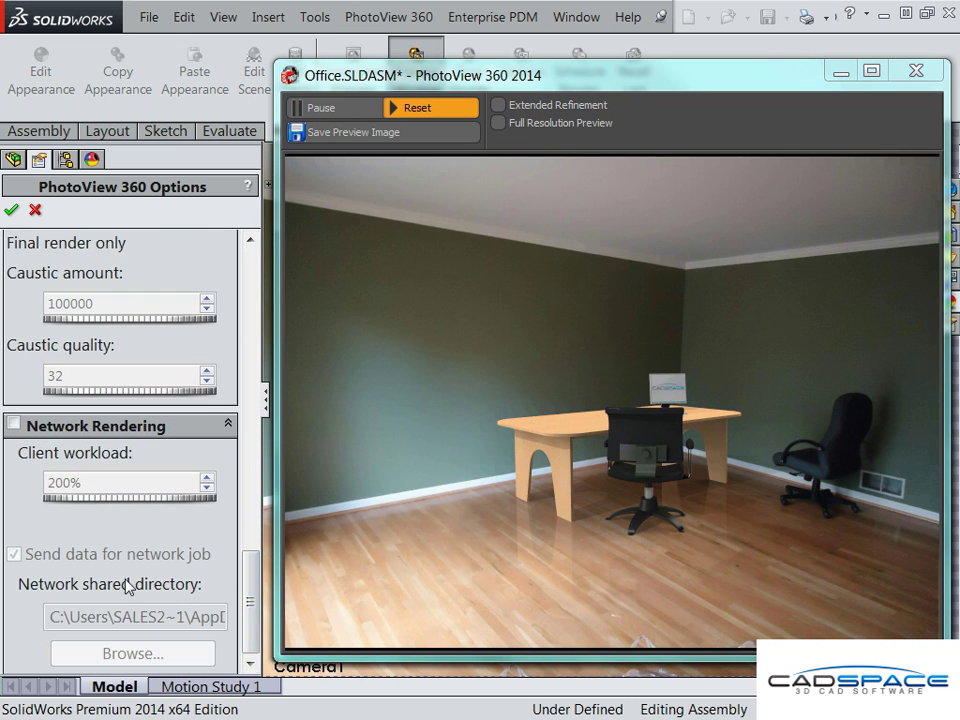
pyautogui.moveTo(251, 570); pyautogui.dragTo(251, 270)
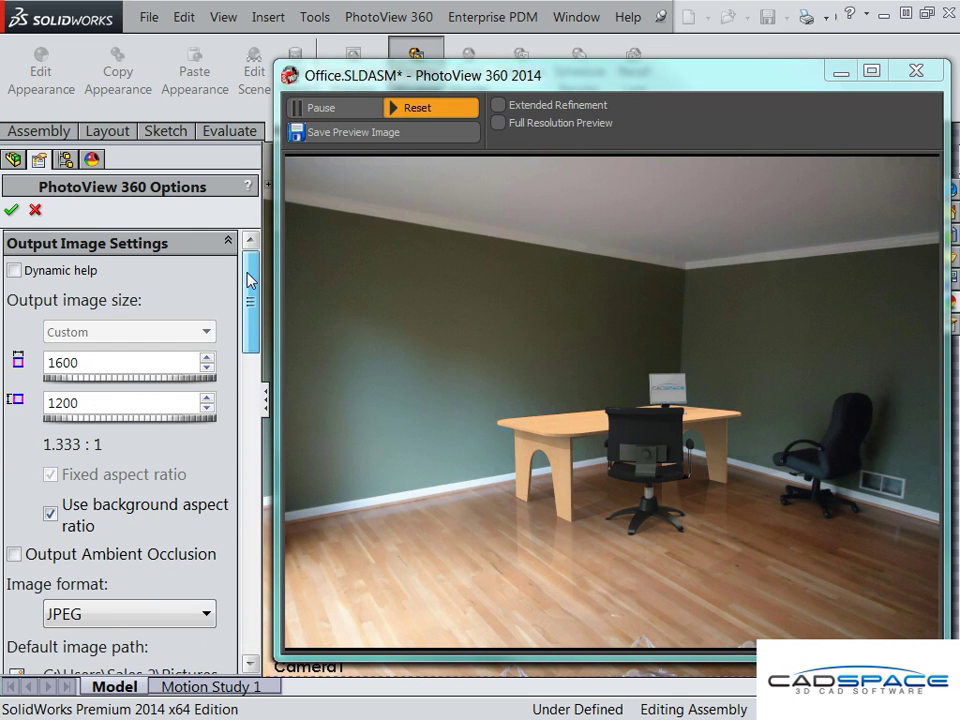
pyautogui.click(10, 211)
pyautogui.moveTo(435, 66); pyautogui.dragTo(333, 64)
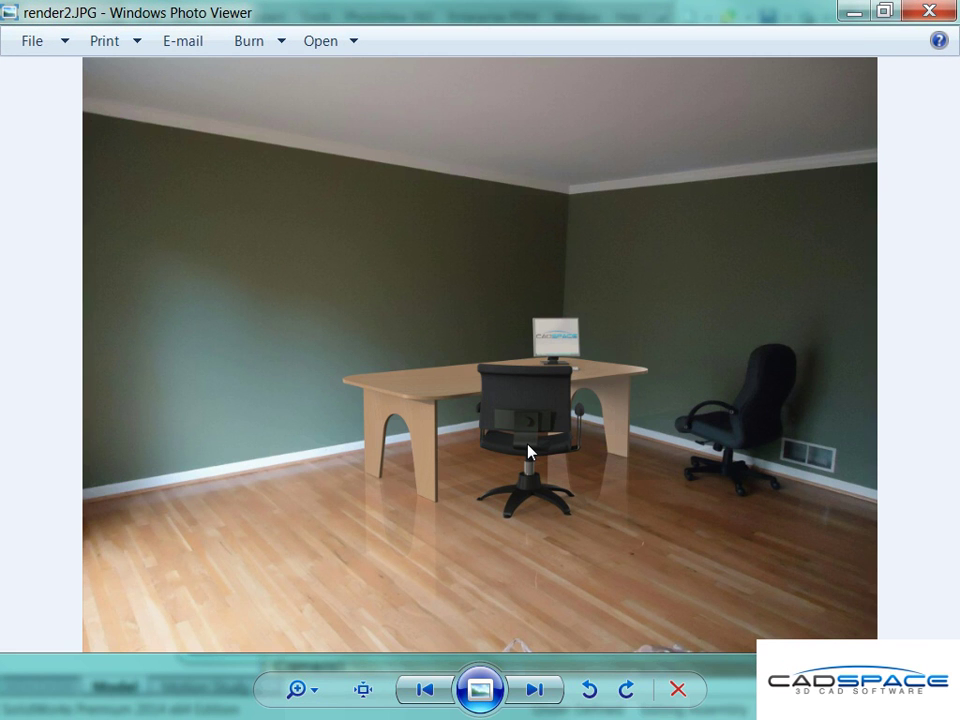
# Zoom in on the chair in render2.JPG and back out again.
pyautogui.scroll(5, 528, 452)
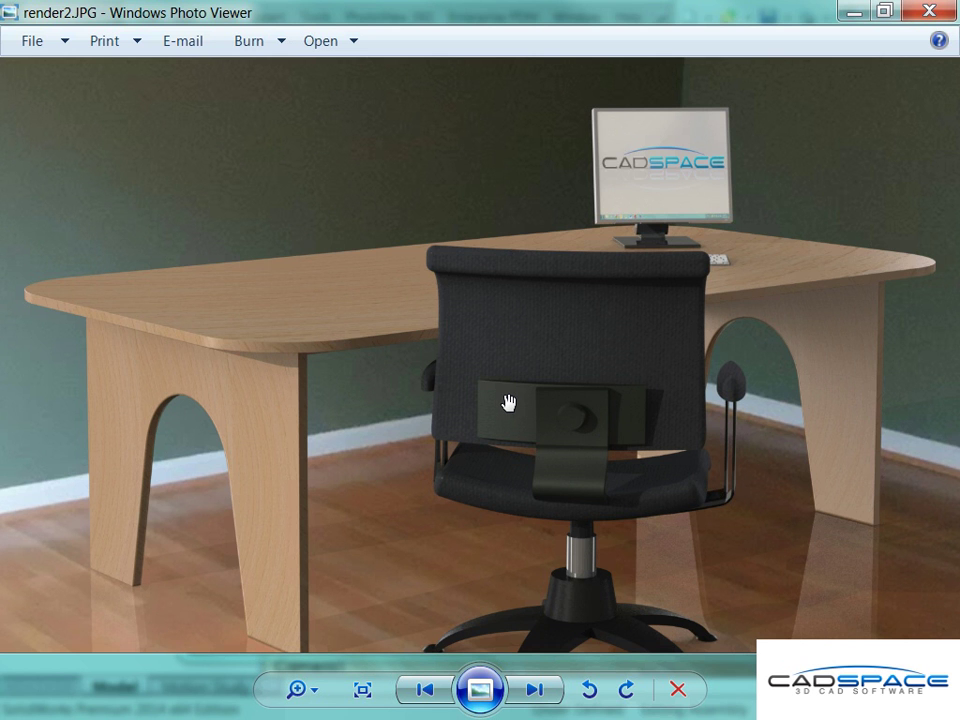
pyautogui.scroll(-5, 508, 402)
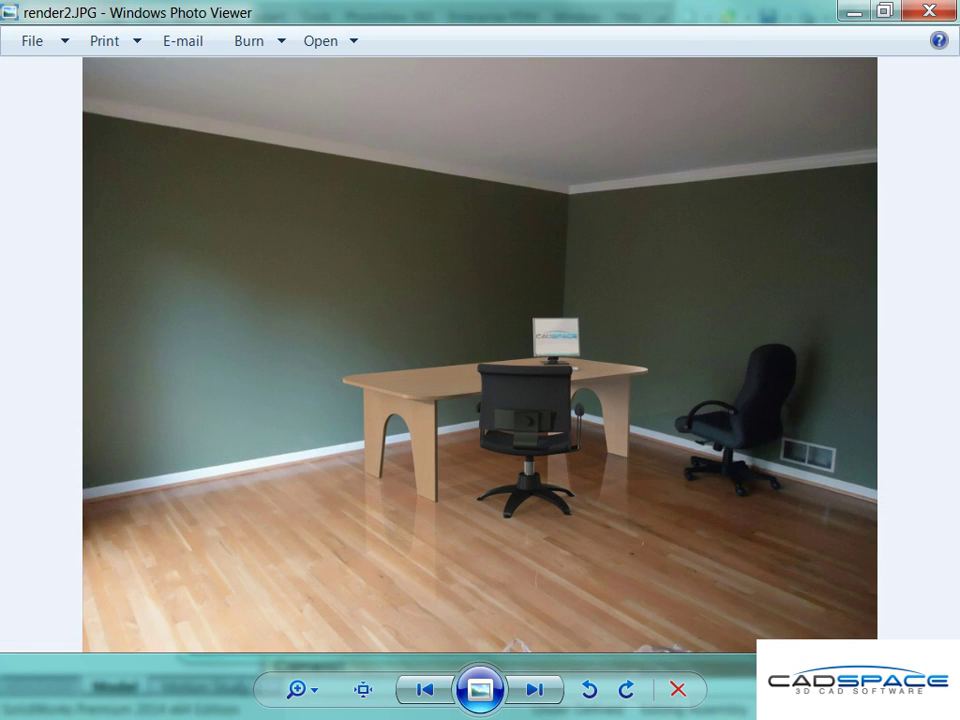